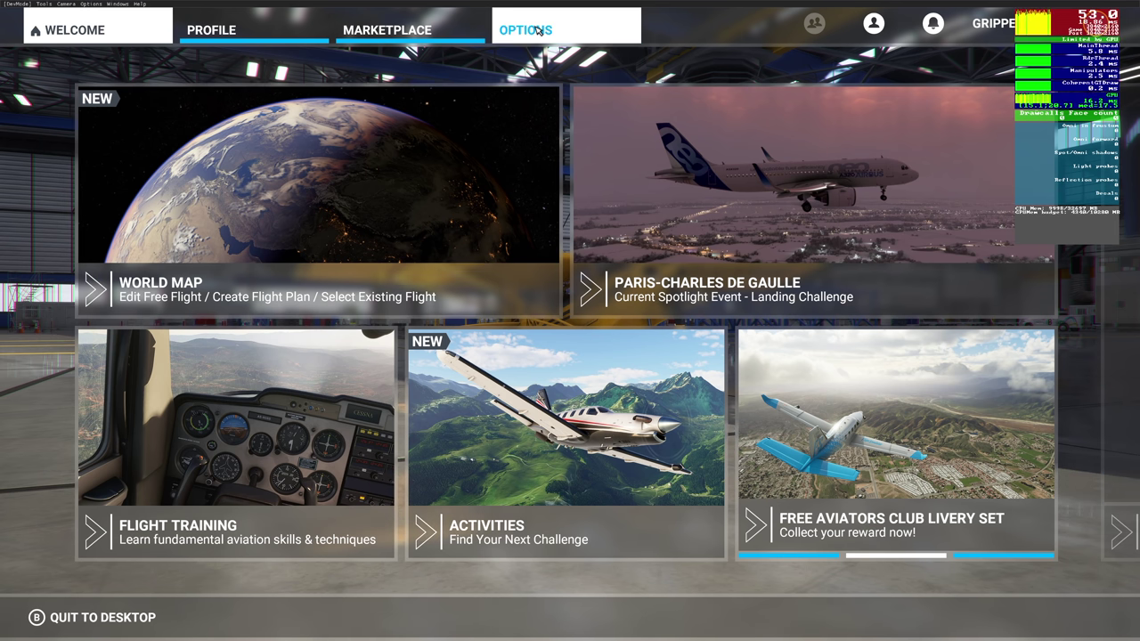
Check the General graphics options, then leave Options to set up the flight over Central Park.
left_click(538, 30)
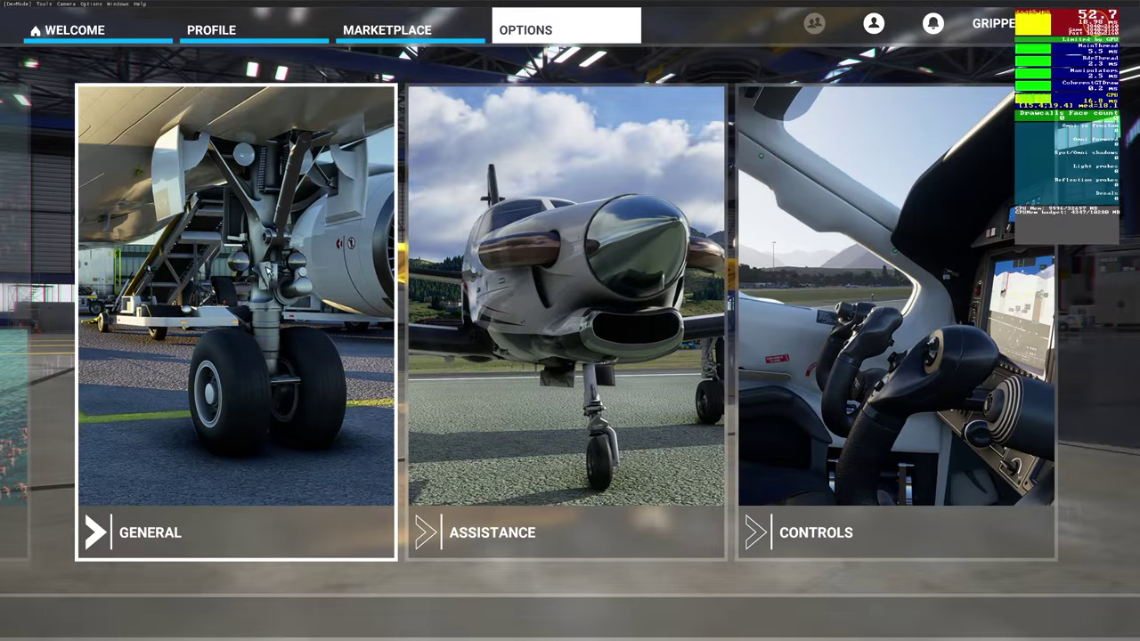
left_click(267, 270)
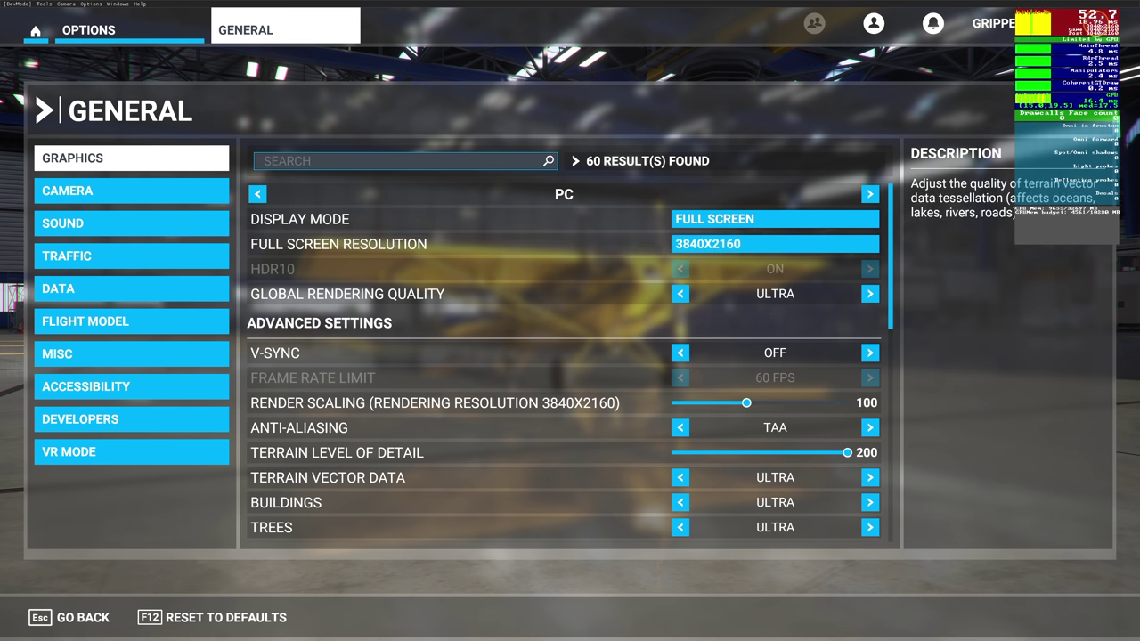
left_click(81, 627)
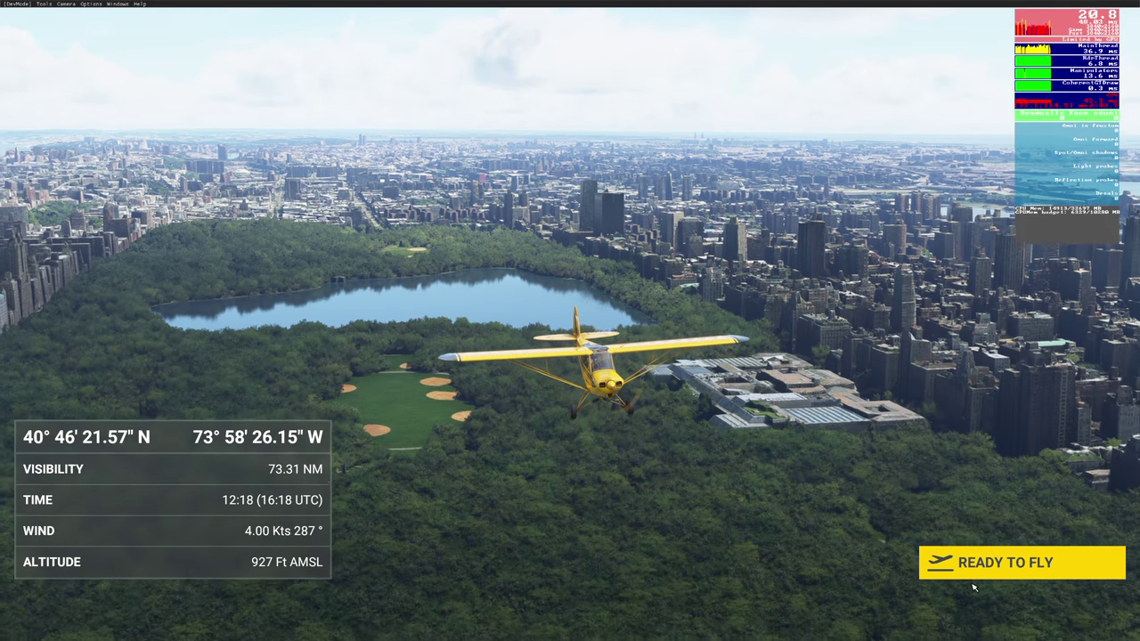
Start the Savage Cub flight over Central Park and fly it from the cockpit.
left_click(977, 563)
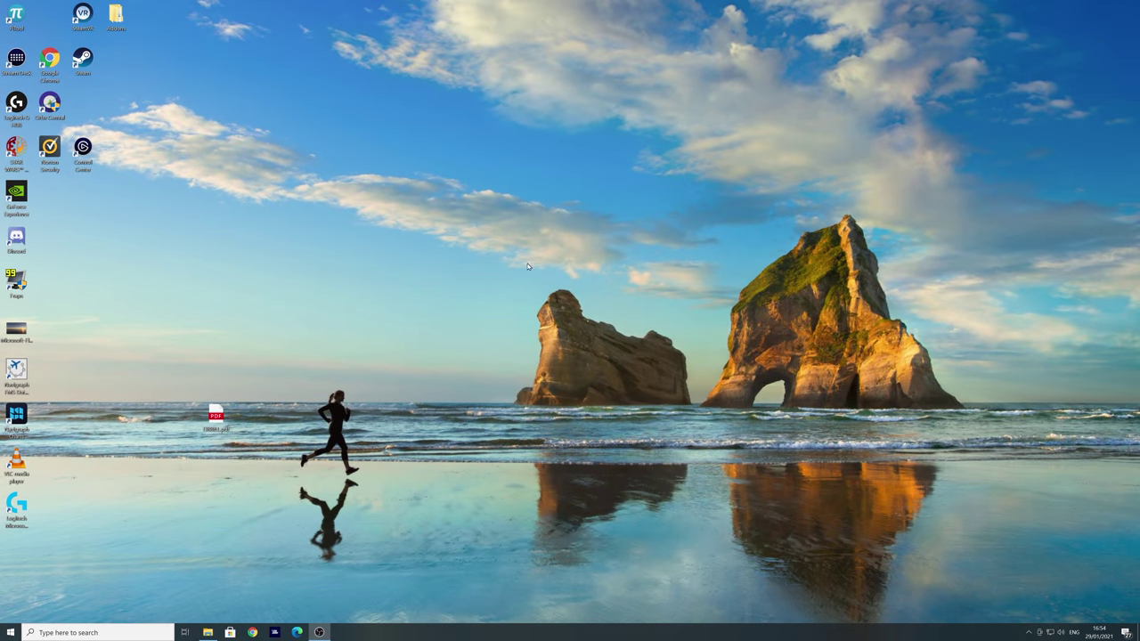
Find the Game Mode settings with a 'game' search and switch Game Mode on.
left_click(128, 632)
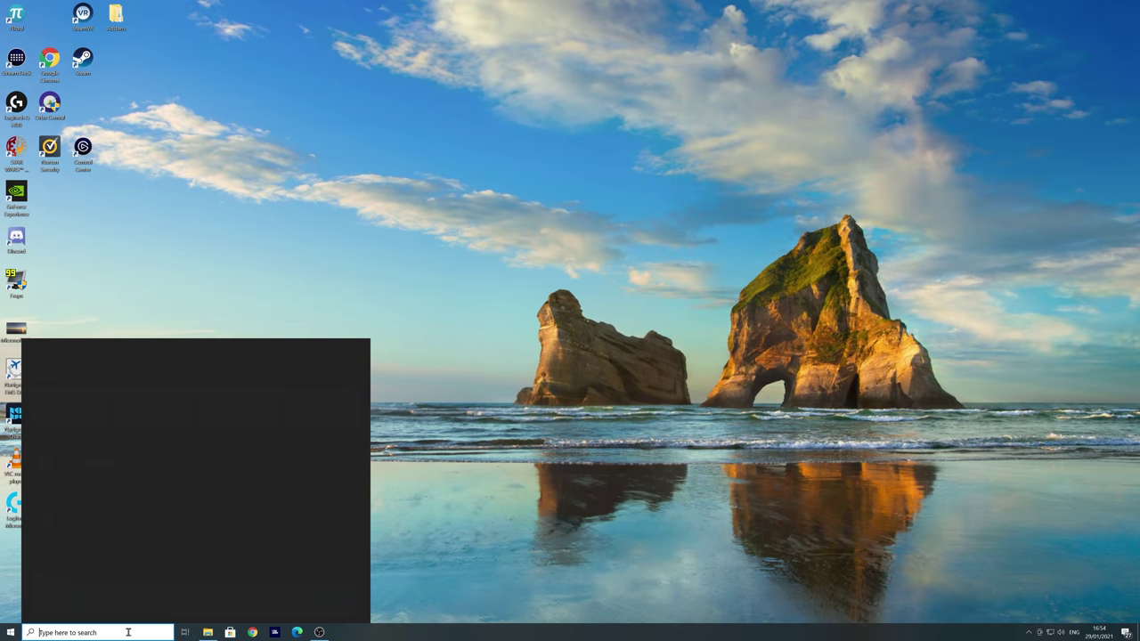
type("ga")
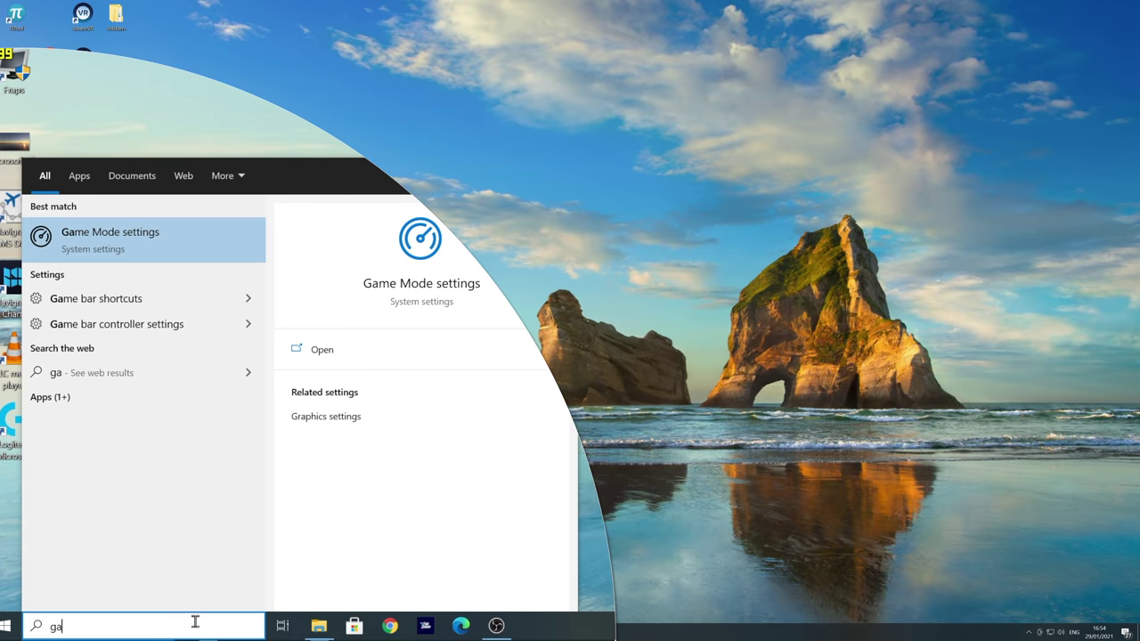
type("me")
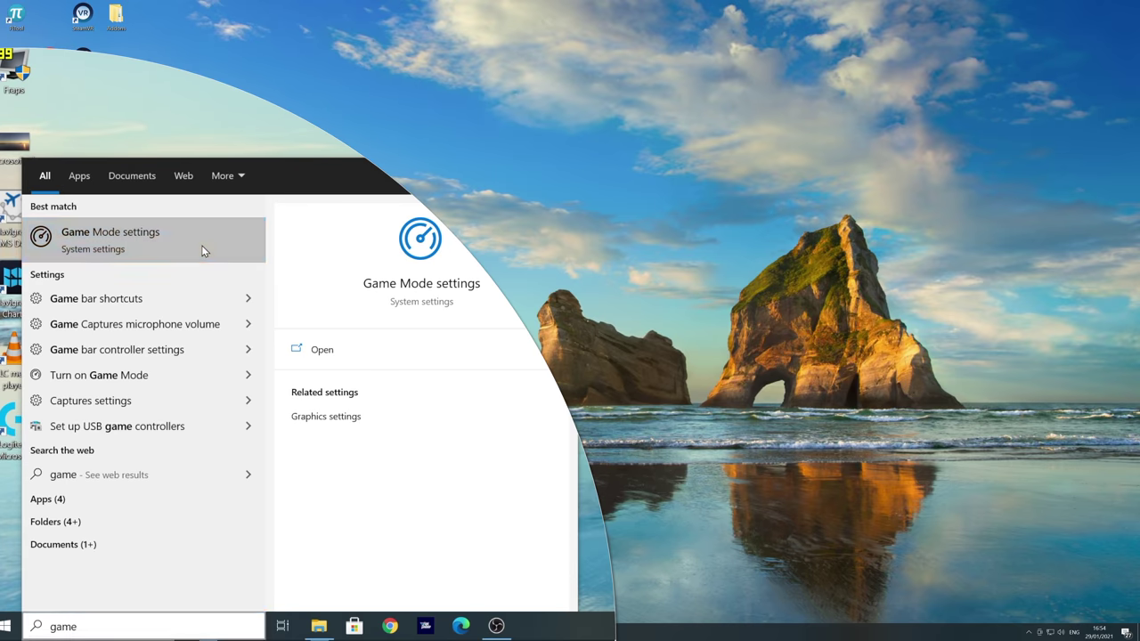
left_click(201, 245)
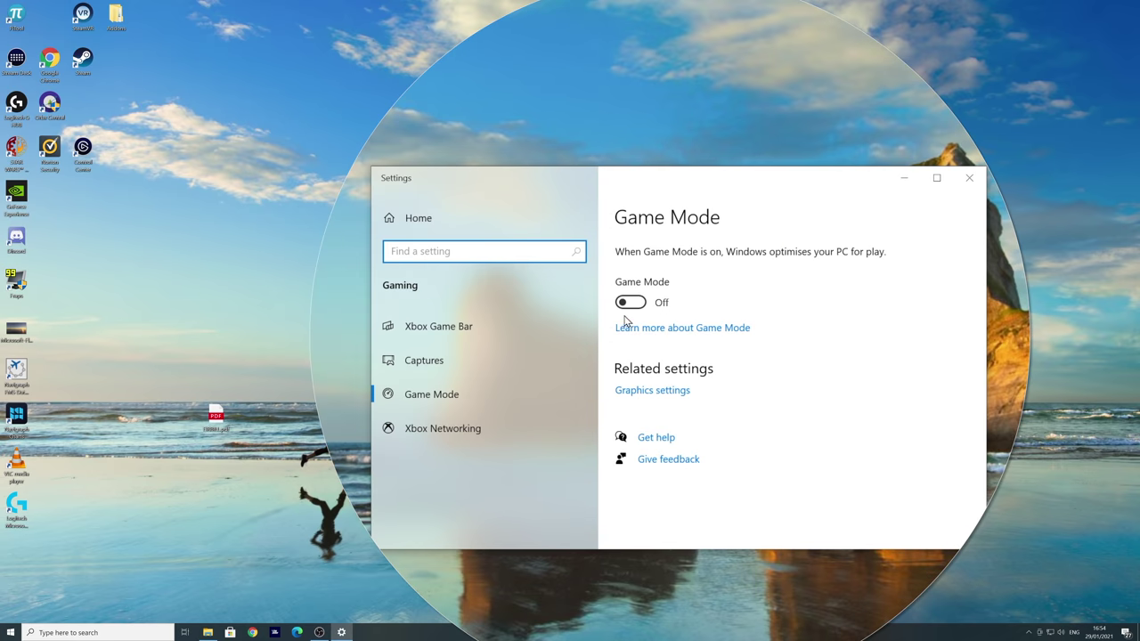
left_click(628, 305)
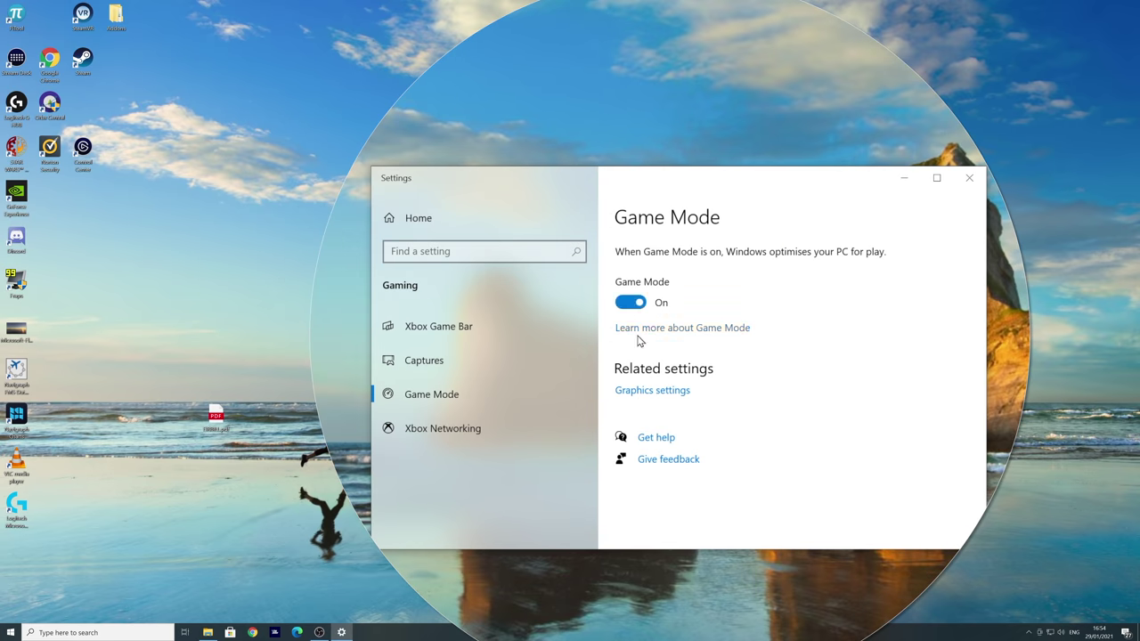
Switch background recording off under Captures and close Settings.
left_click(433, 363)
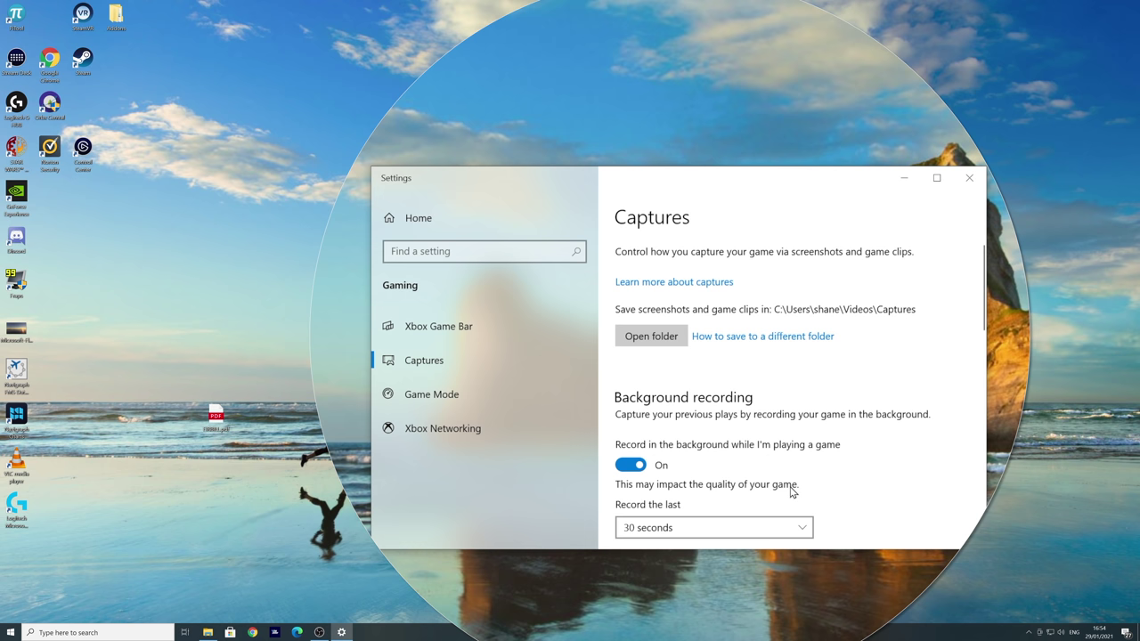
left_click(641, 467)
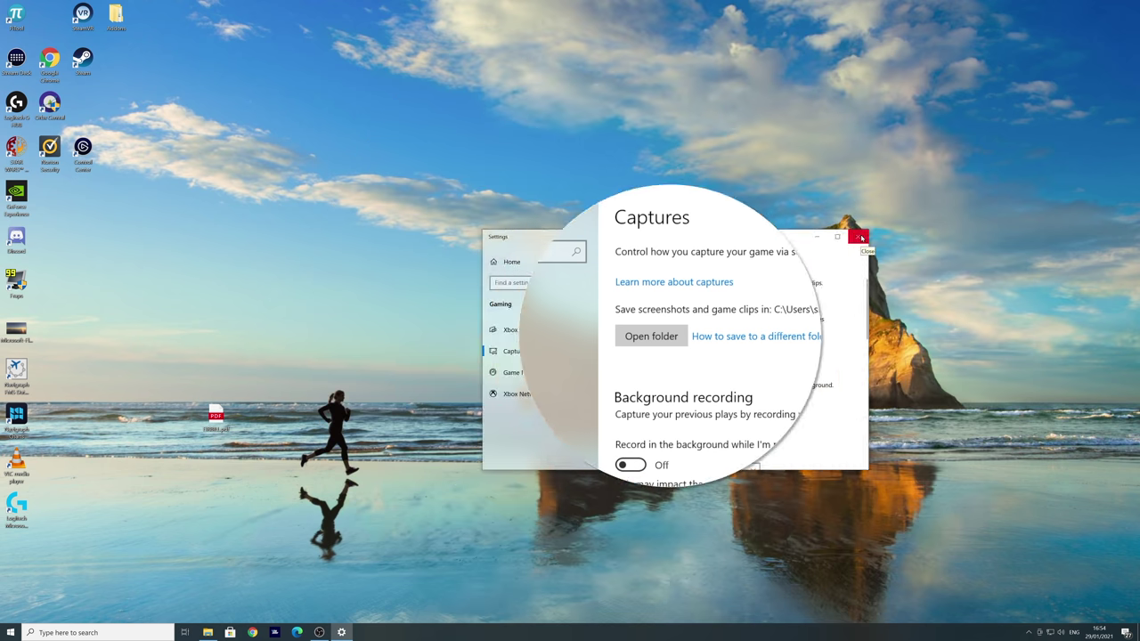
left_click(975, 180)
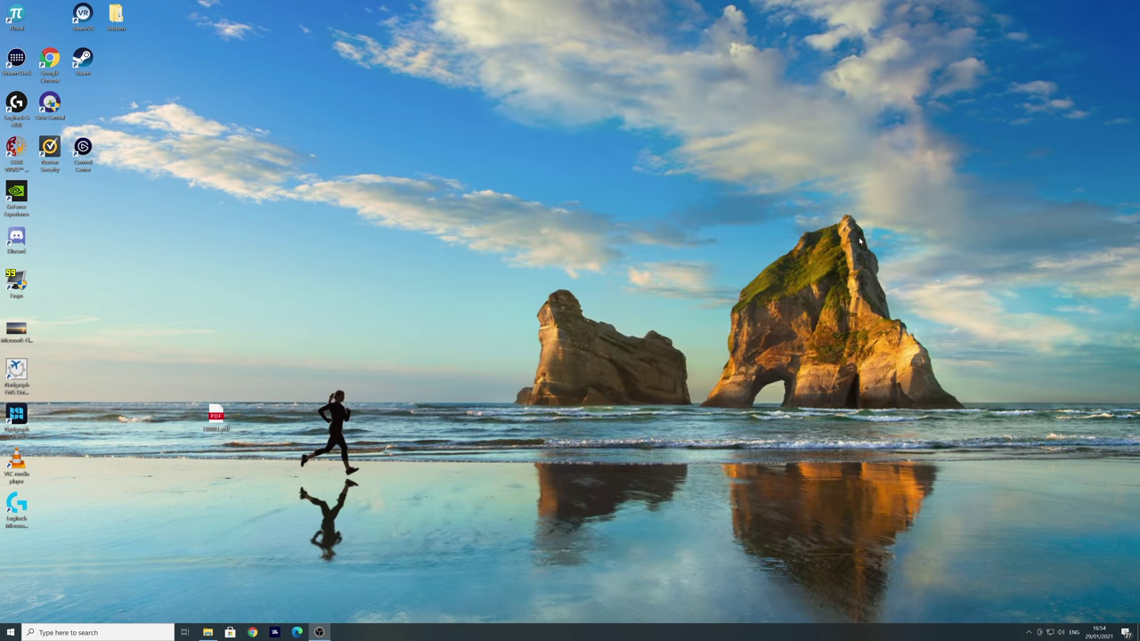
Launch GeForce Experience and leave its In-Game Overlay toggled off in settings.
left_click(59, 631)
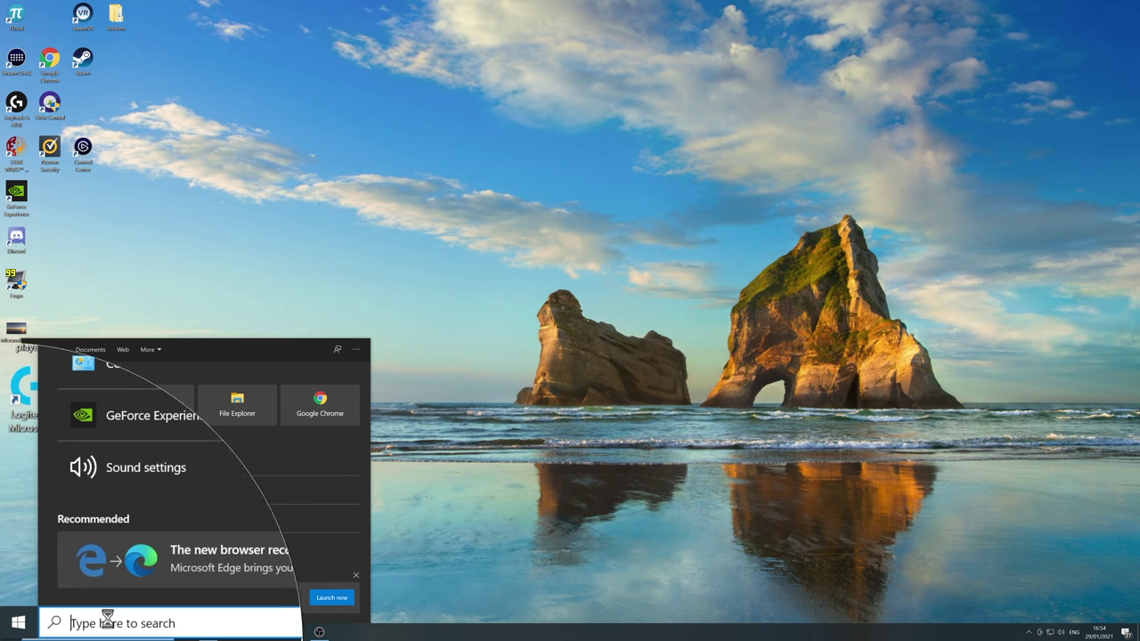
type("sha")
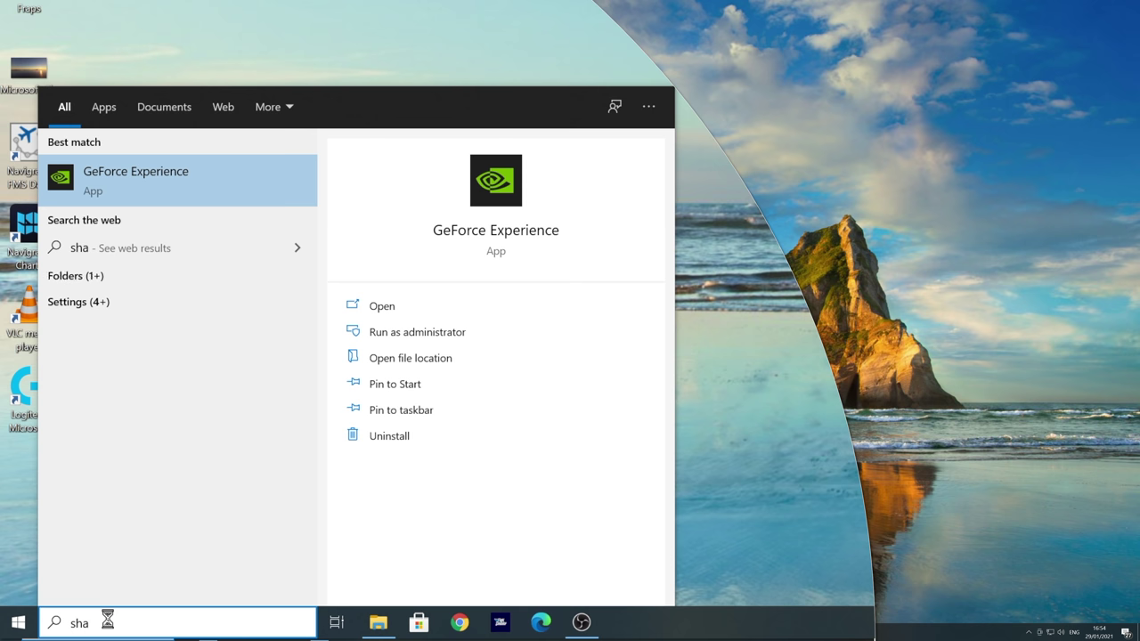
type("d")
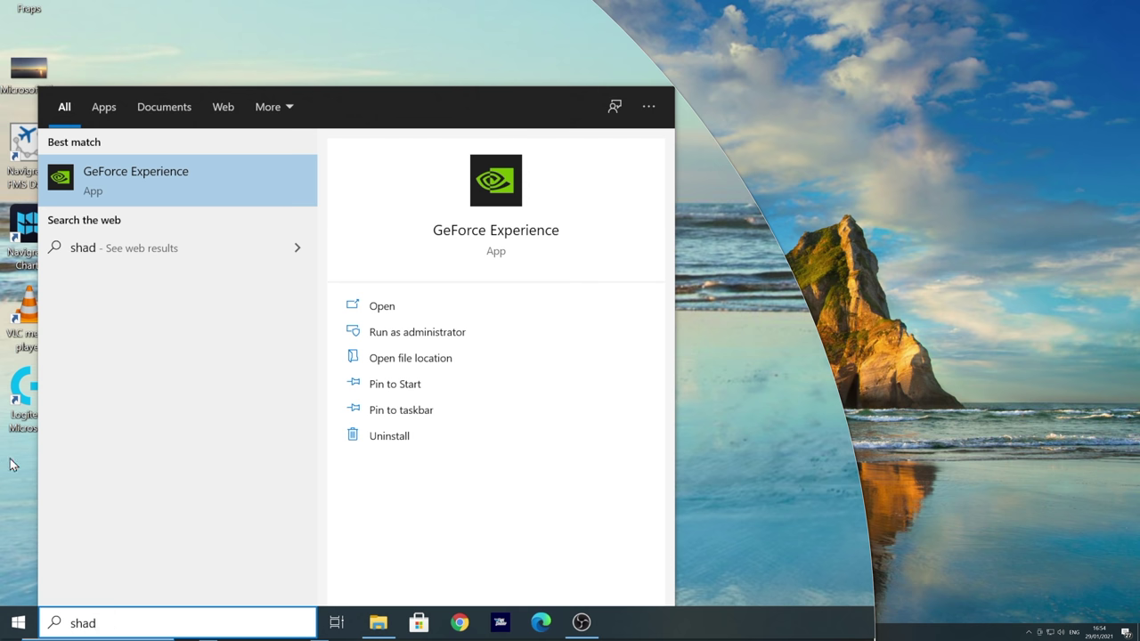
left_click(101, 174)
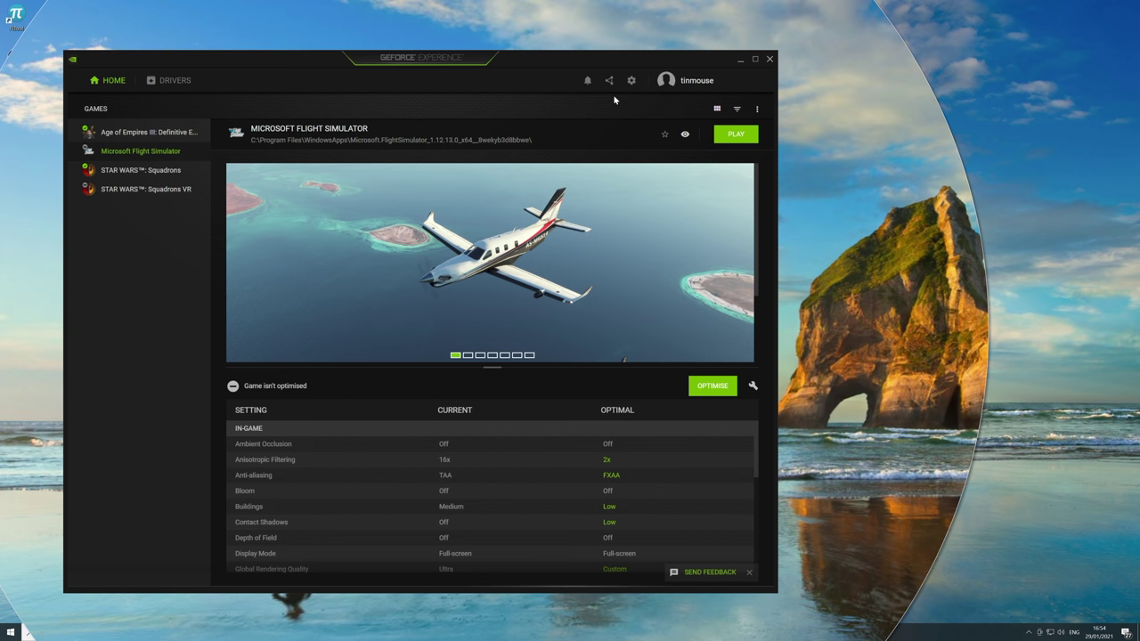
left_click(632, 82)
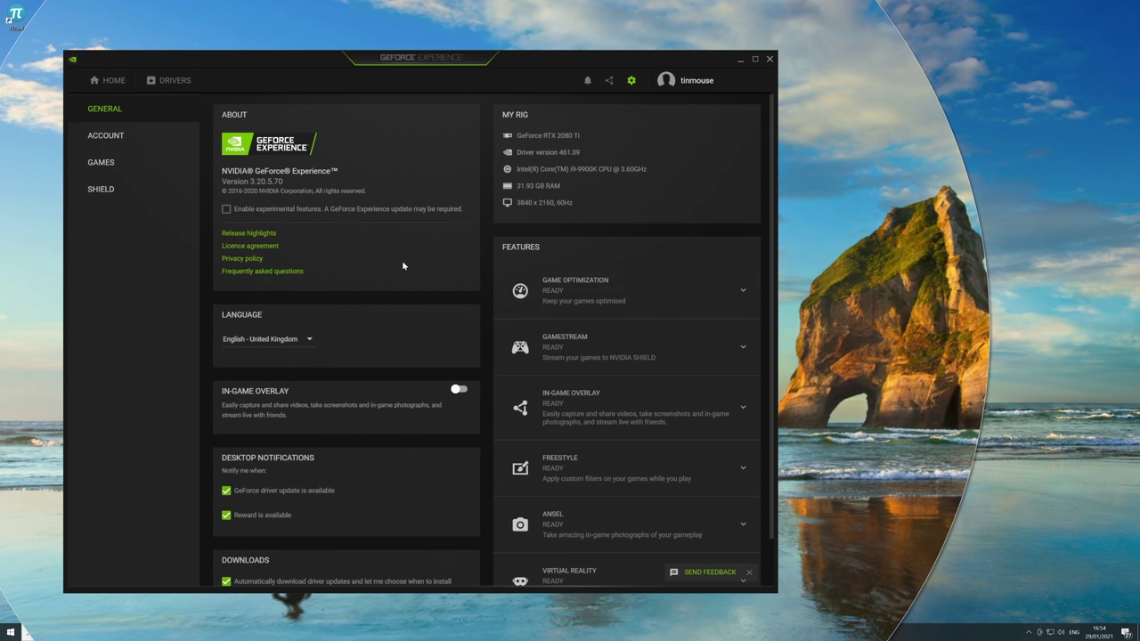
left_click(459, 390)
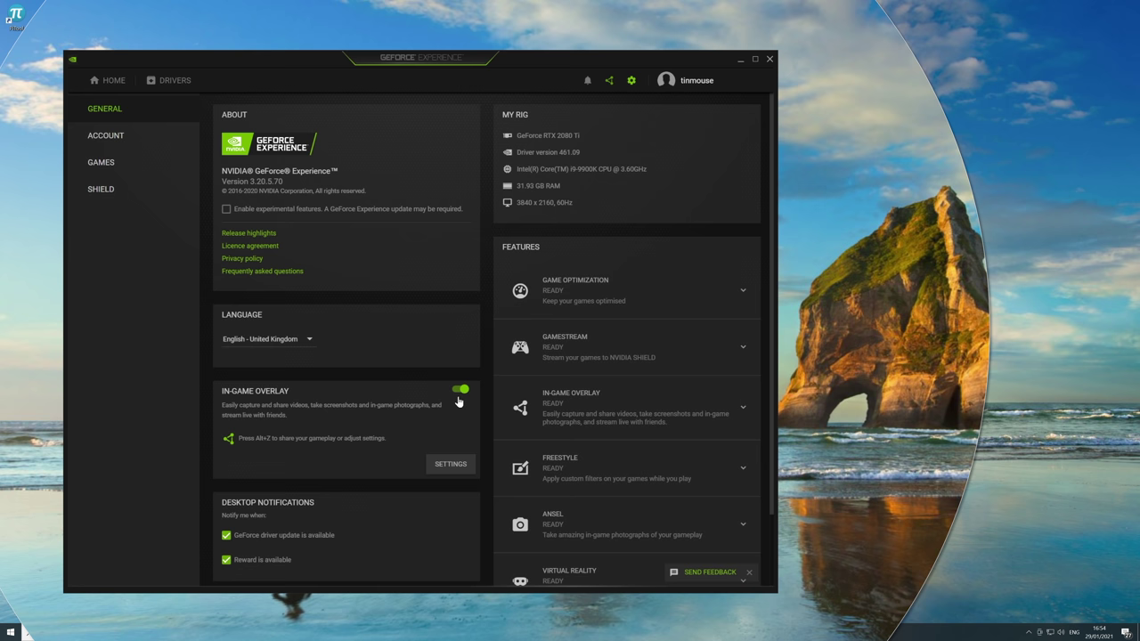
left_click(459, 389)
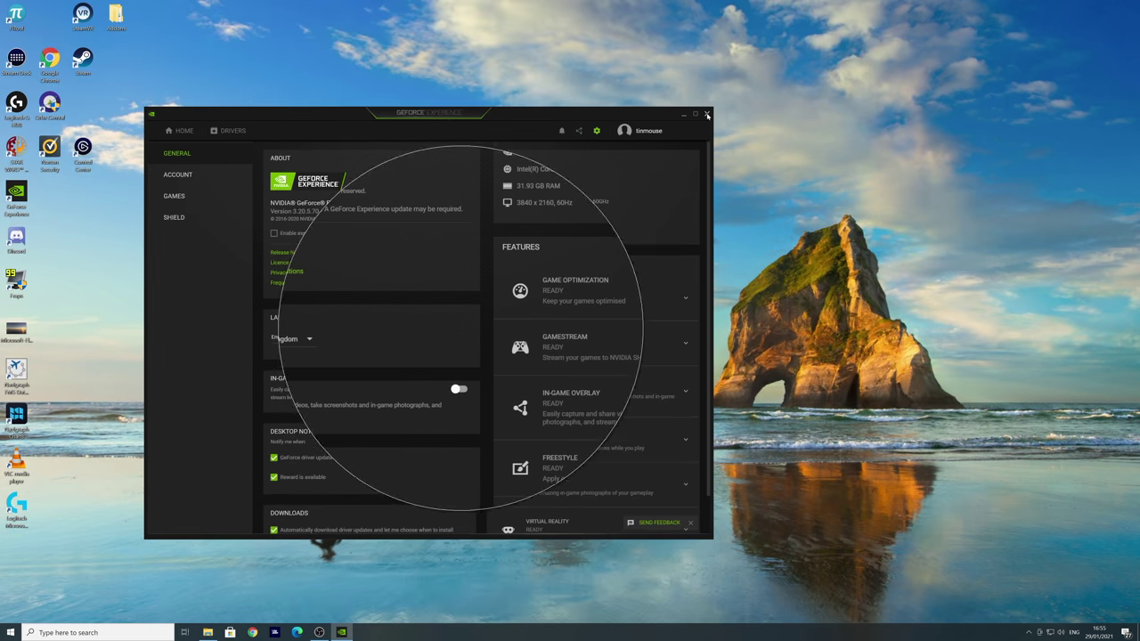
Close GeForce Experience and open the NVIDIA Control Panel's per-program 3D settings.
left_click(707, 115)
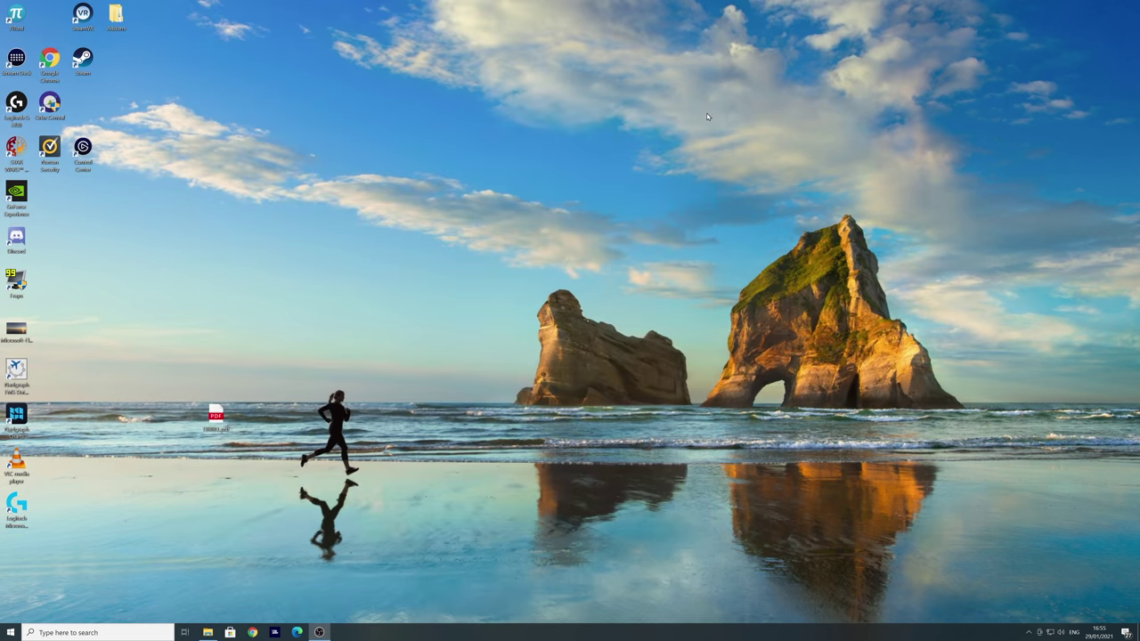
left_click(138, 629)
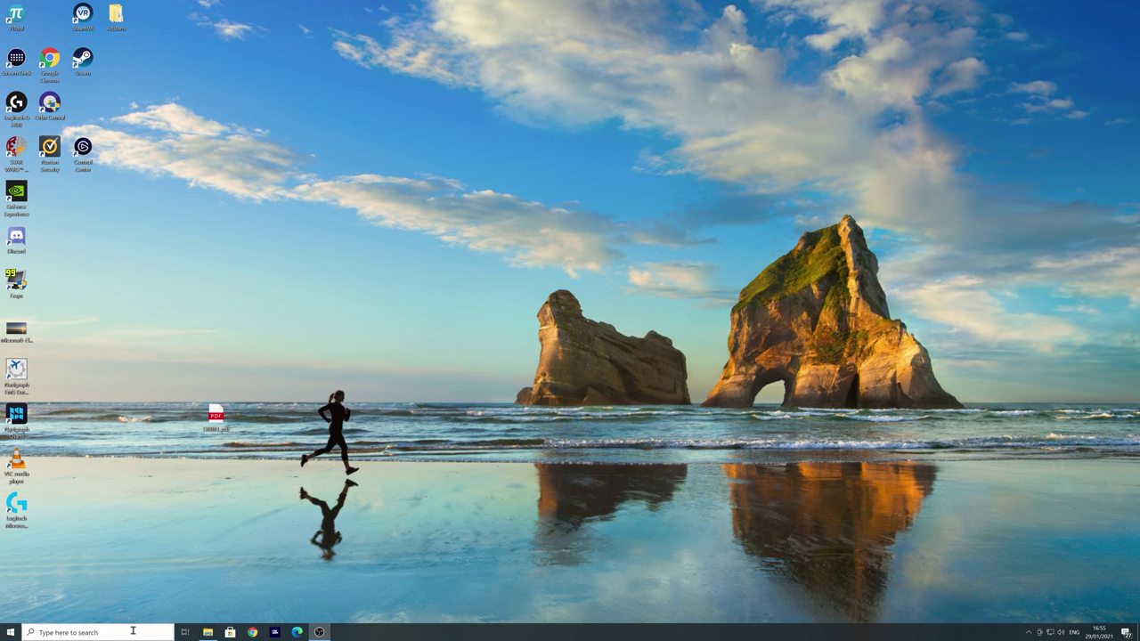
type("c")
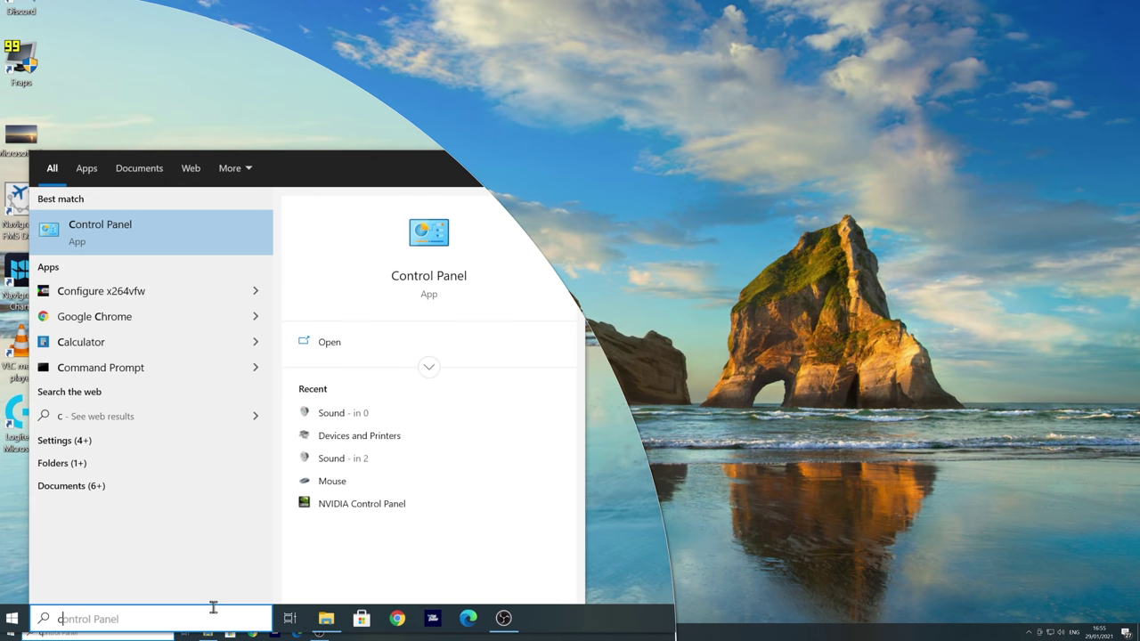
type("ontrol")
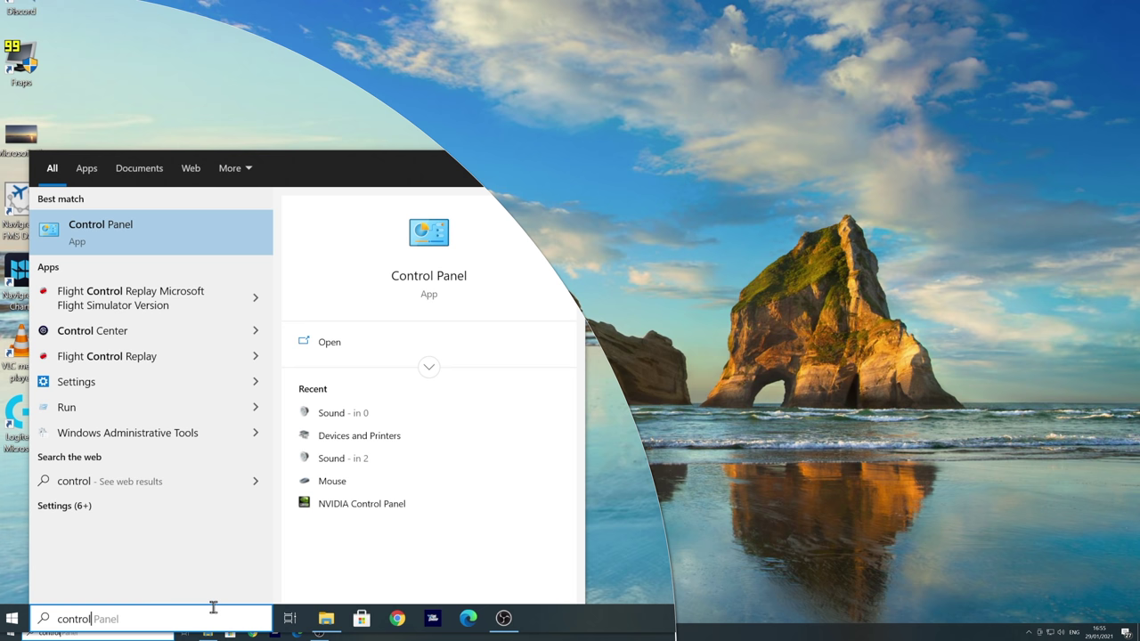
left_click(407, 505)
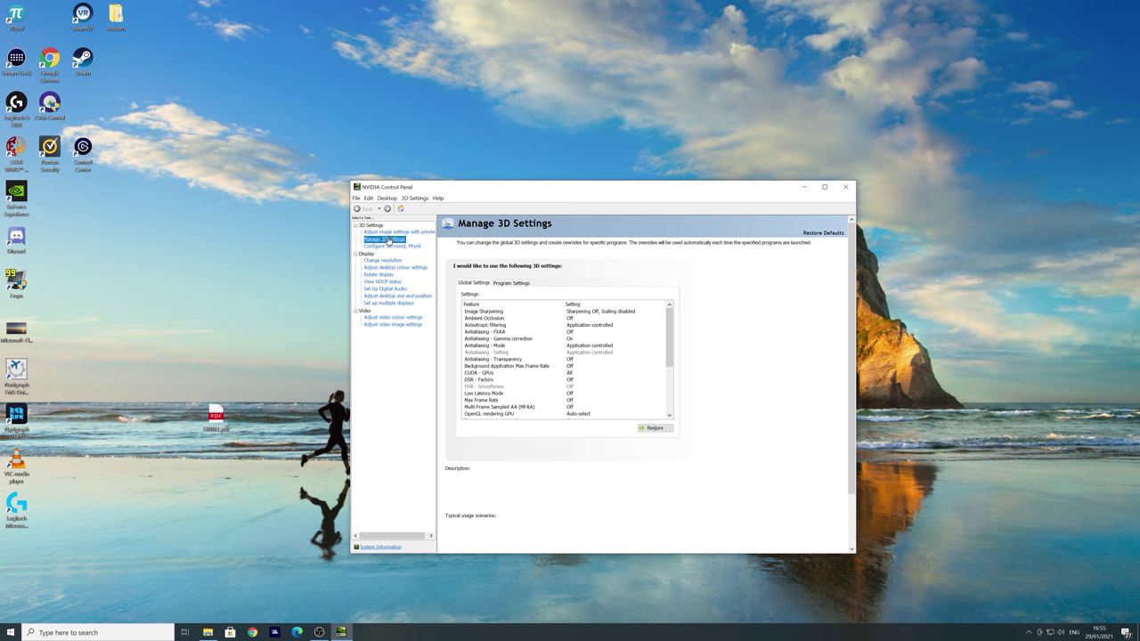
left_click(512, 284)
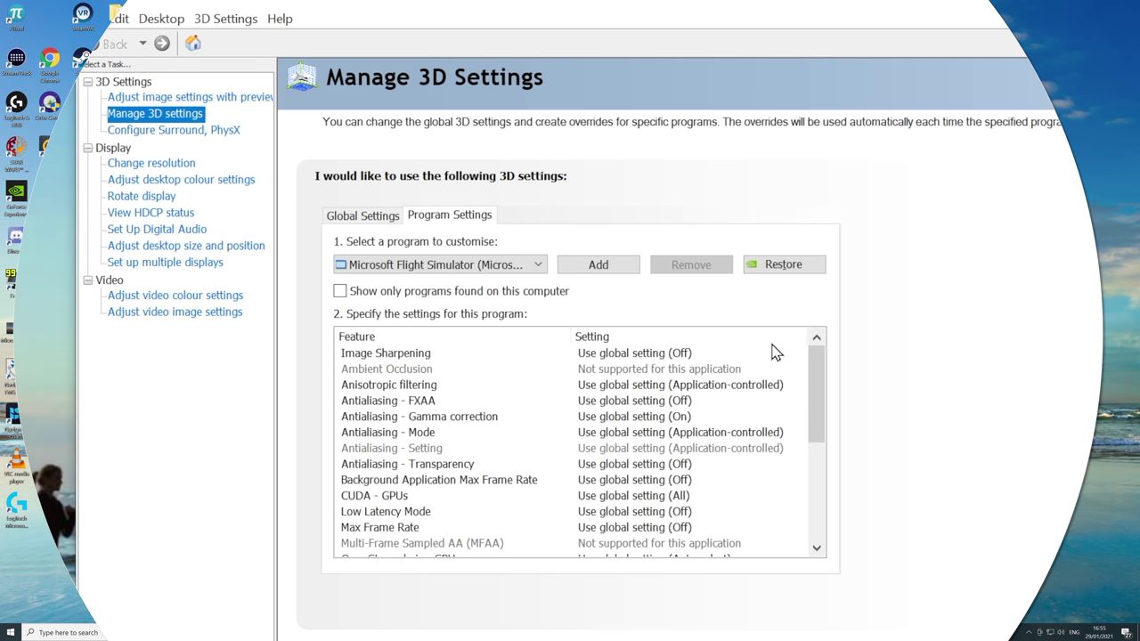
Set Flight Simulator's power management mode to Prefer maximum performance.
left_click_drag(820, 369, 823, 448)
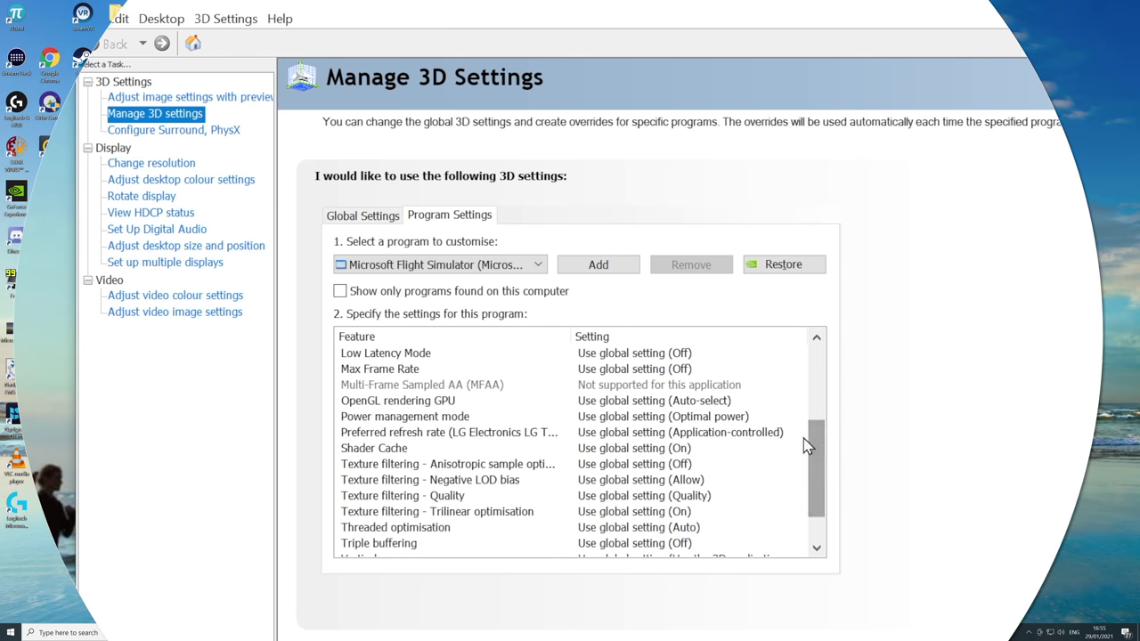
left_click(461, 424)
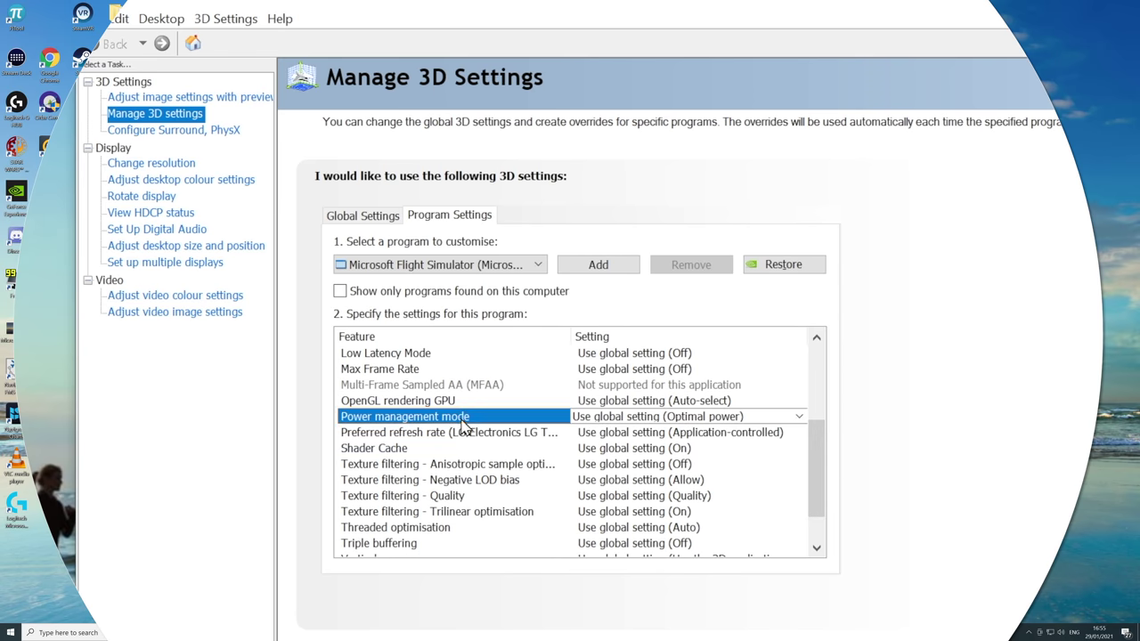
left_click(747, 416)
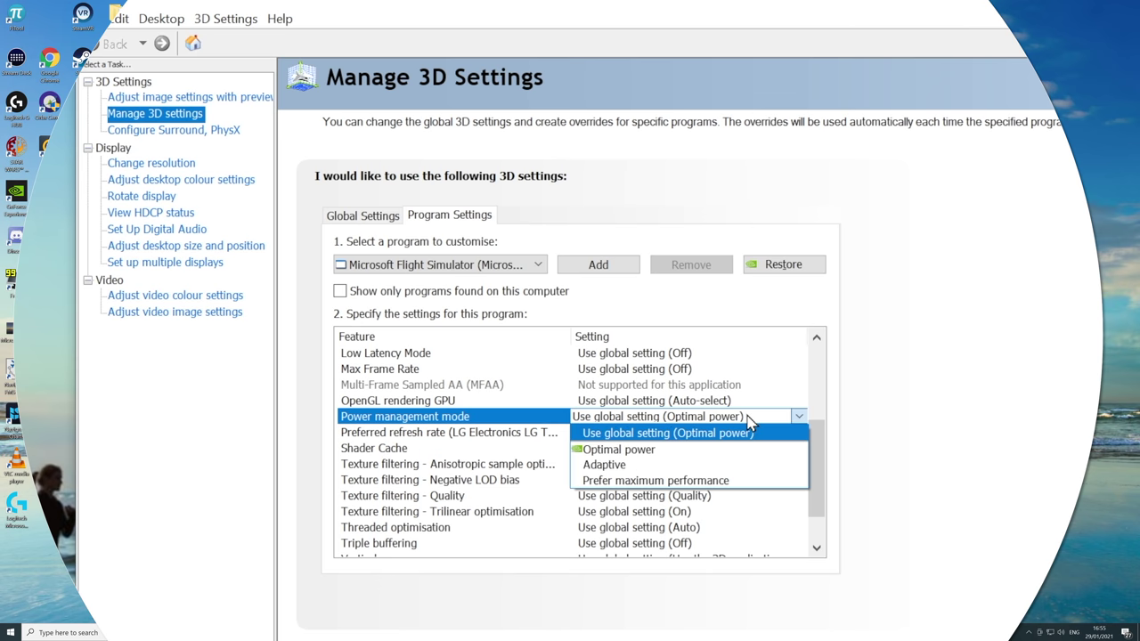
left_click(710, 481)
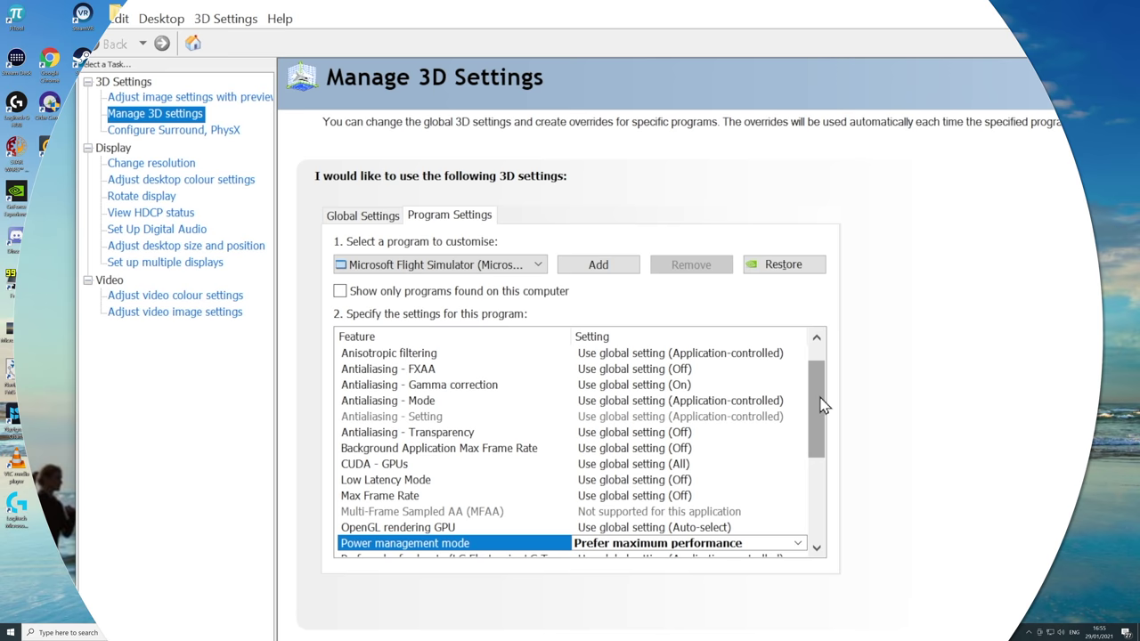
Set the preferred refresh rate to Highest available.
left_click_drag(816, 383, 812, 460)
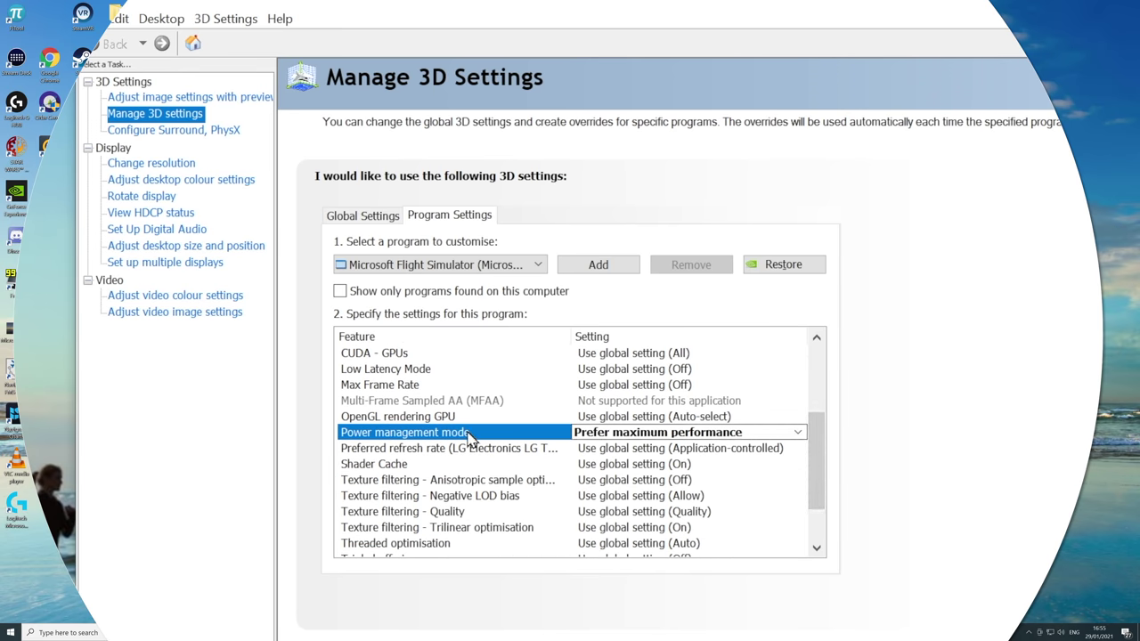
left_click(488, 455)
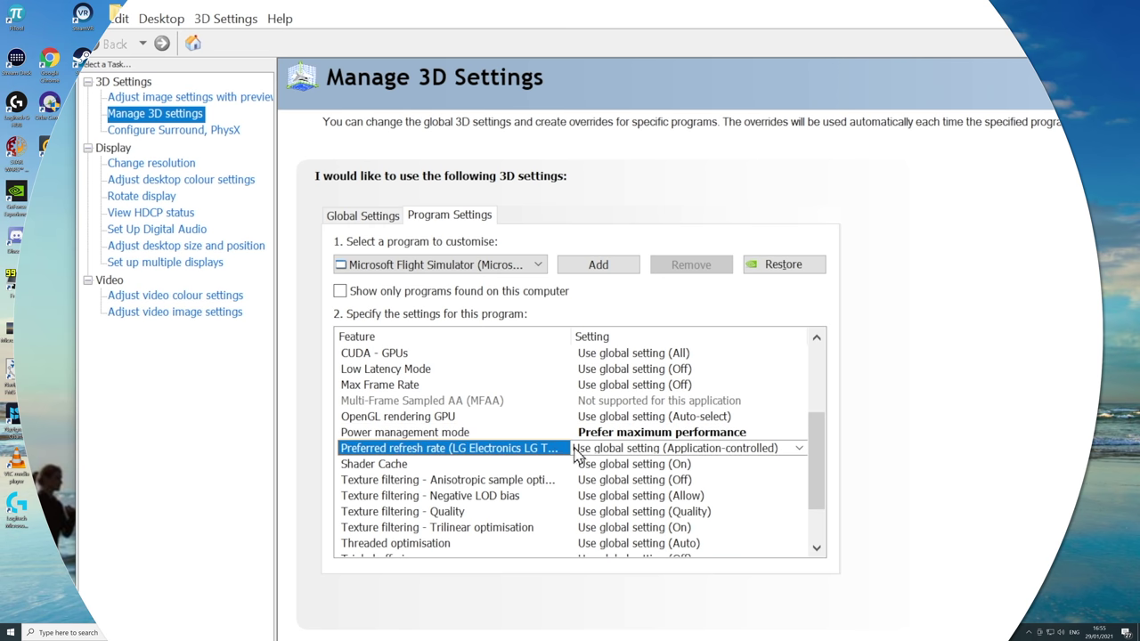
left_click(588, 450)
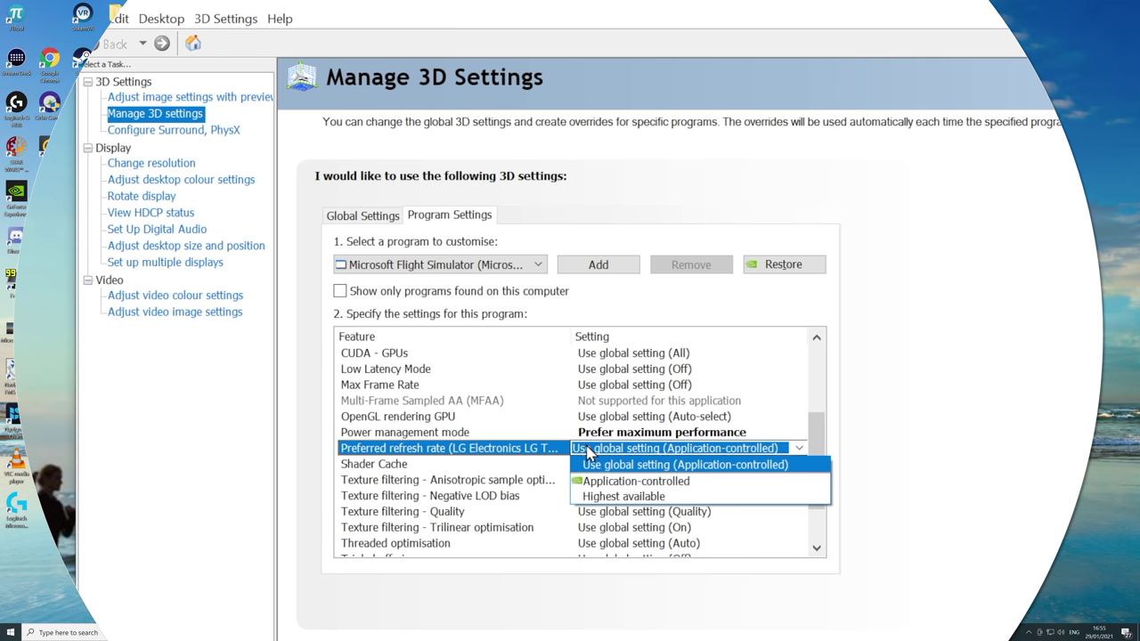
left_click(630, 497)
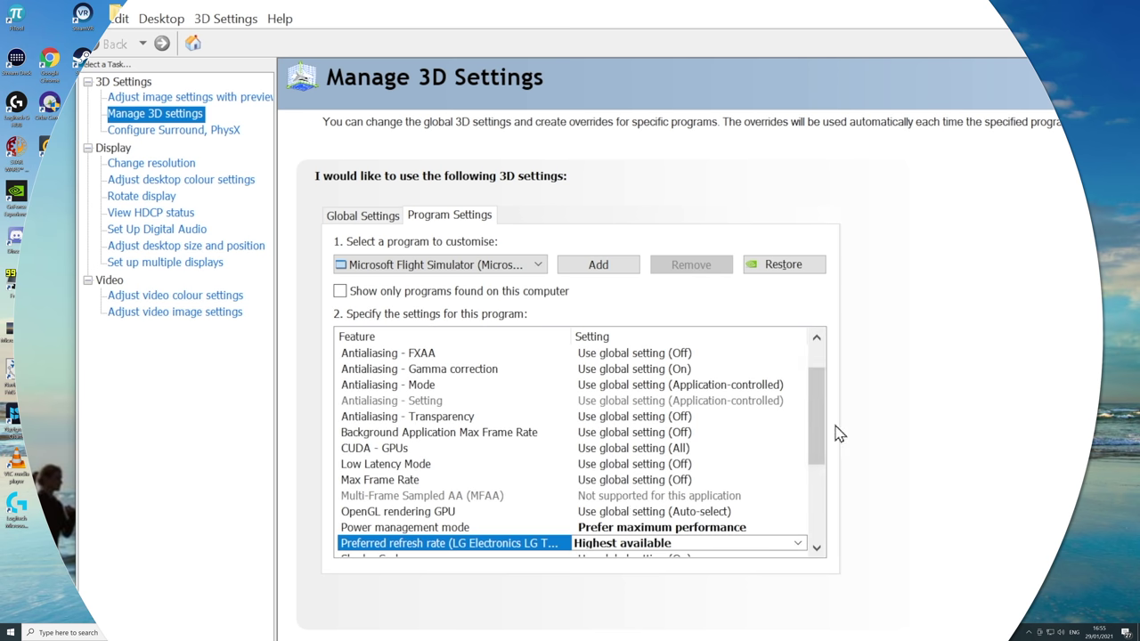
Set Texture filtering - Quality to High performance and apply the settings.
left_click_drag(819, 433, 820, 499)
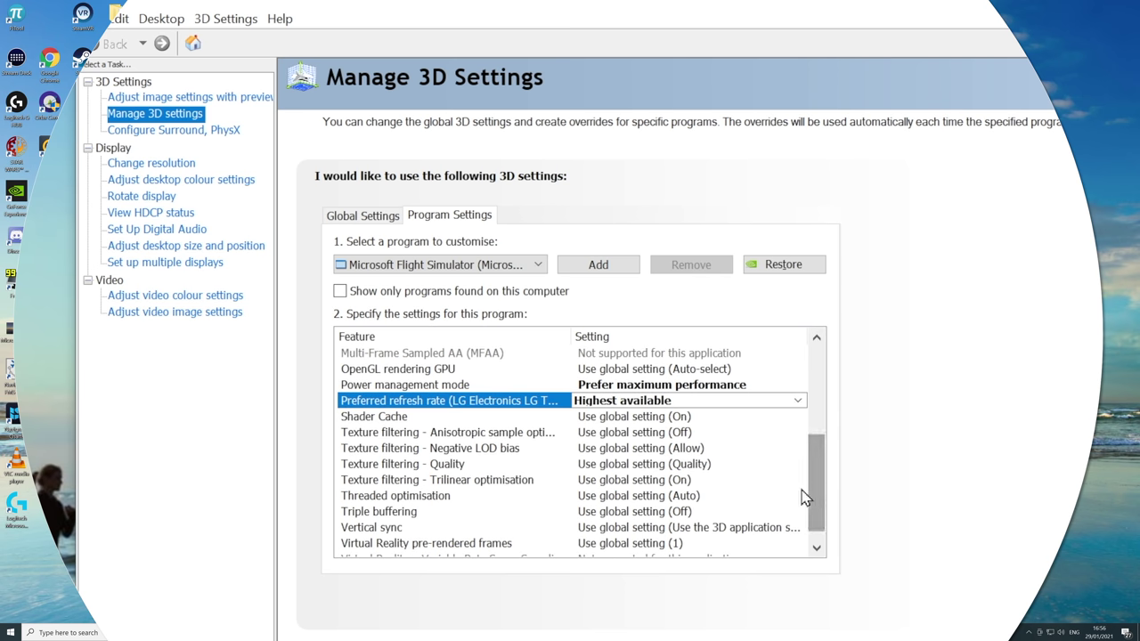
left_click(405, 467)
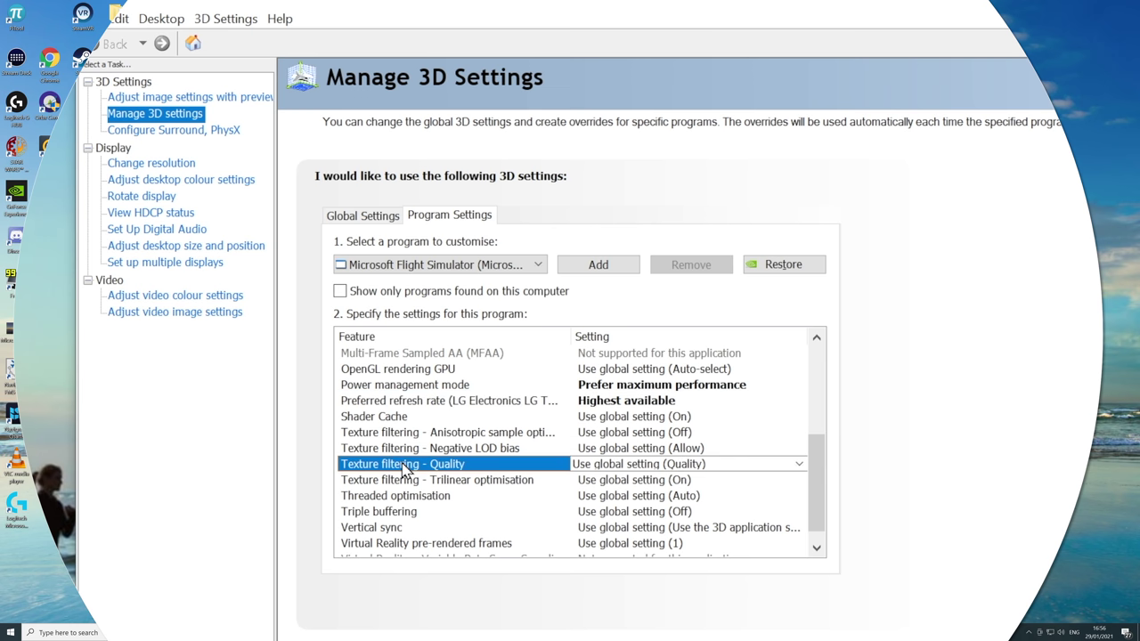
left_click(643, 467)
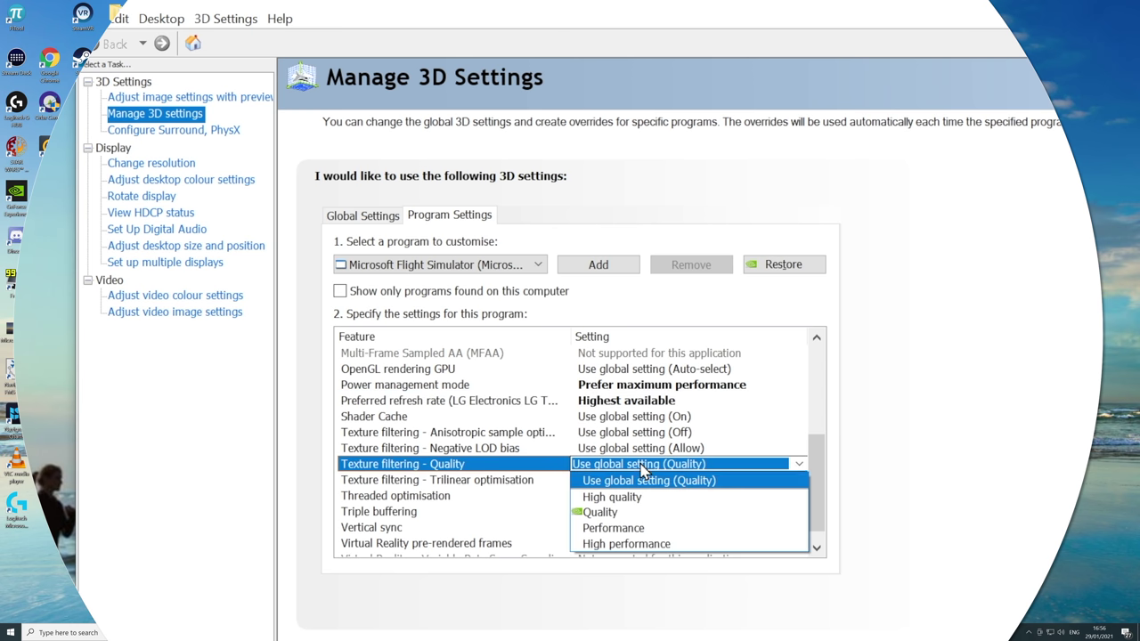
left_click(643, 545)
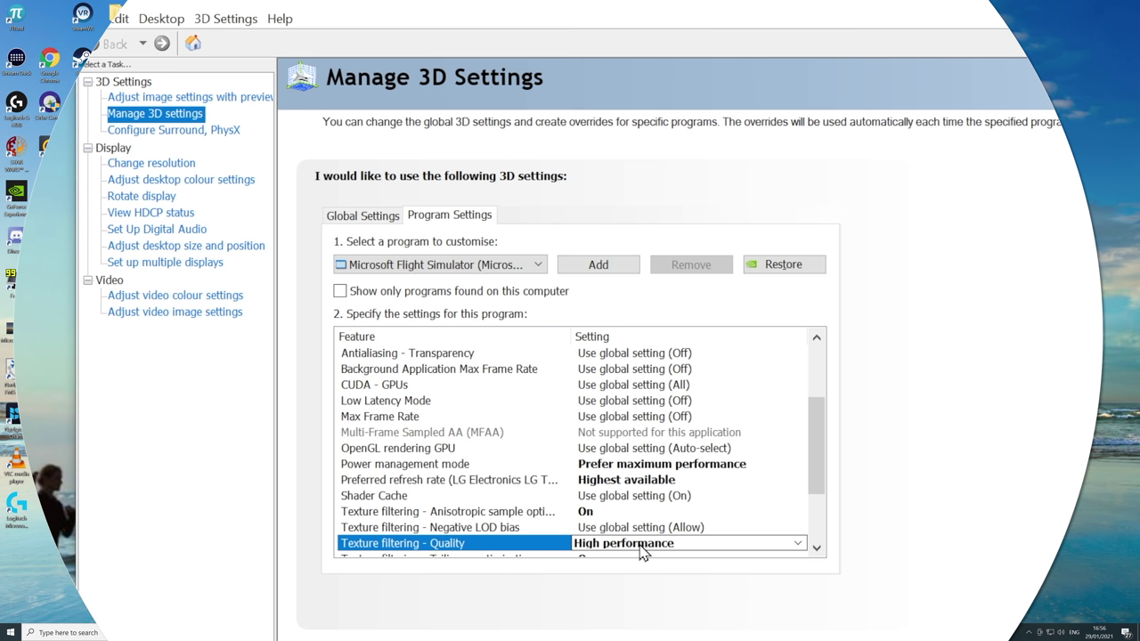
scroll(824, 450, "down", 2)
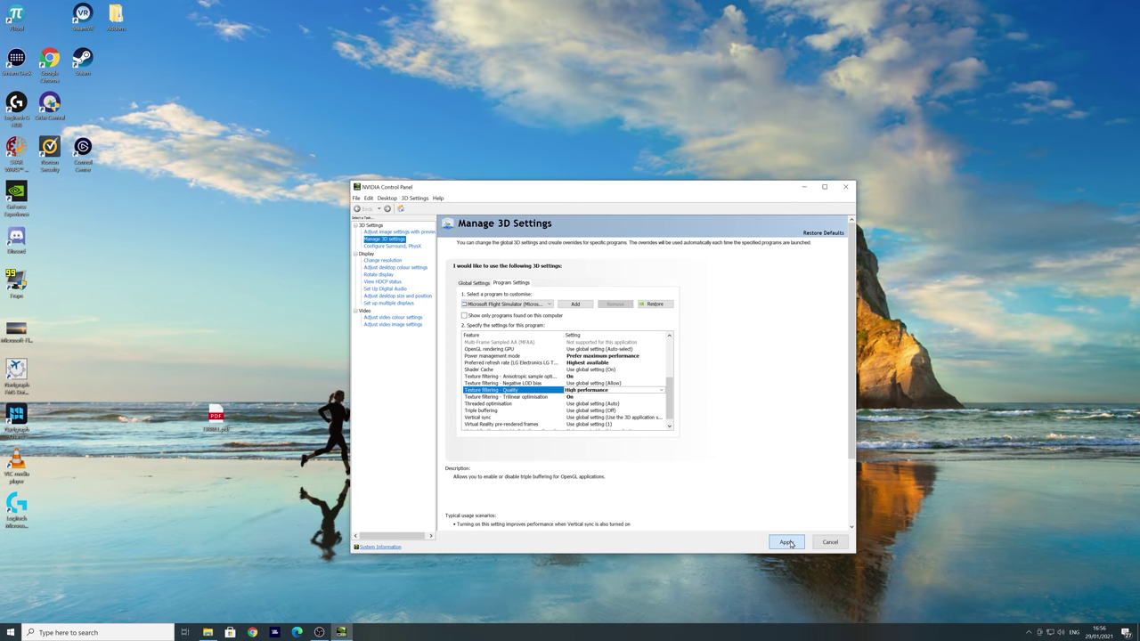
left_click(789, 542)
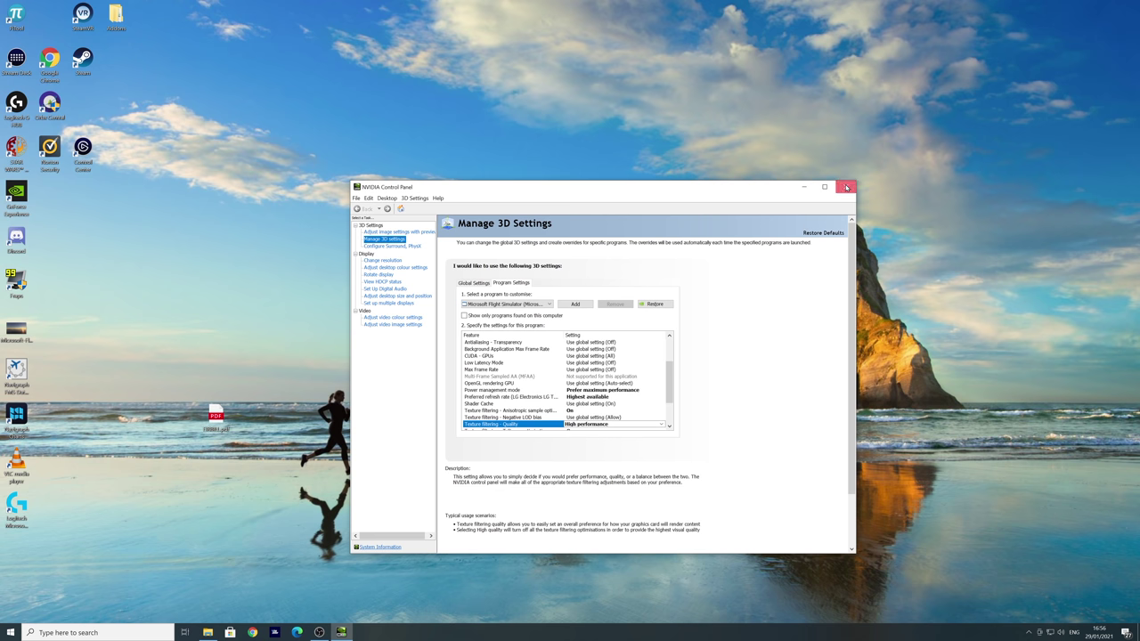
Close the NVIDIA Control Panel and open Windows Display settings from the desktop.
left_click(846, 188)
right_click(438, 370)
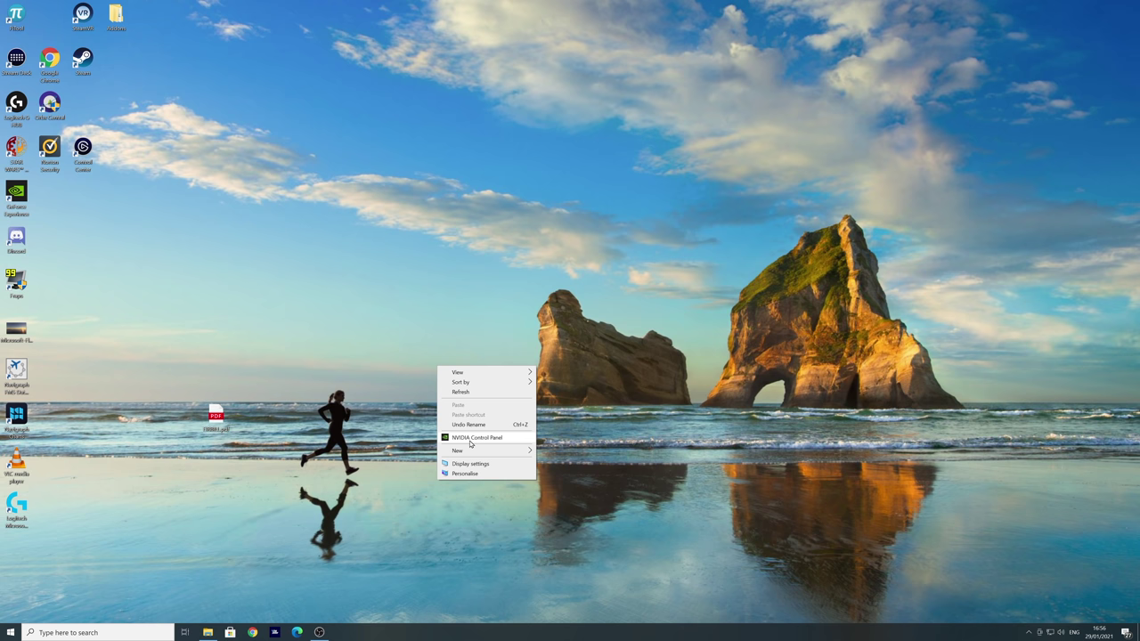
left_click(471, 467)
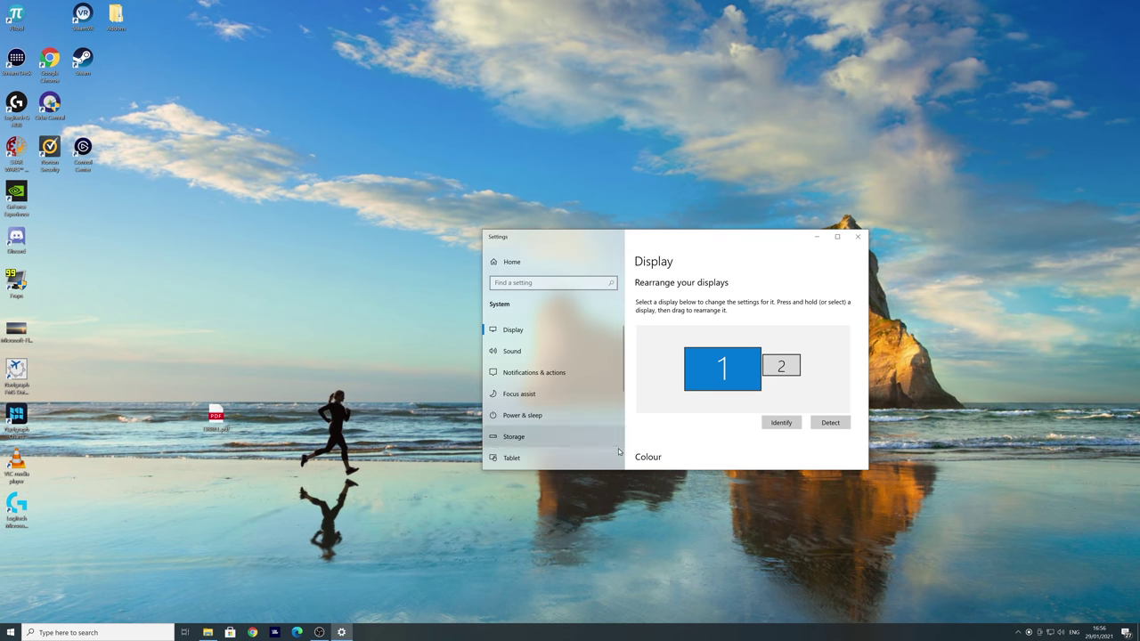
scroll(674, 432, "down", 1)
scroll(674, 514, "down", 5)
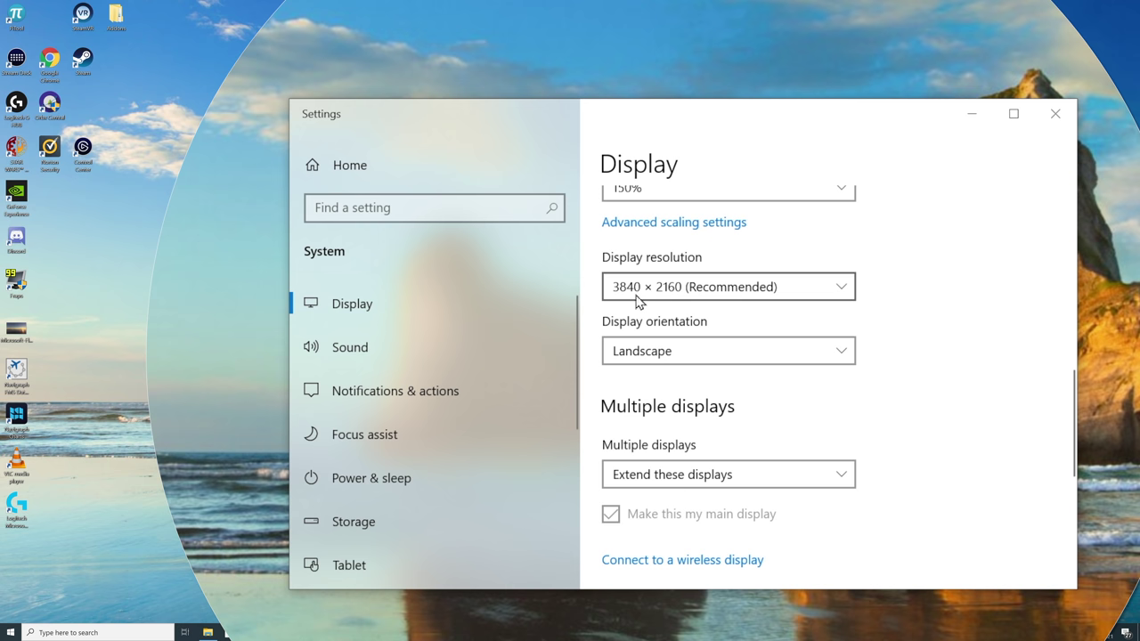
scroll(682, 433, "down", 5)
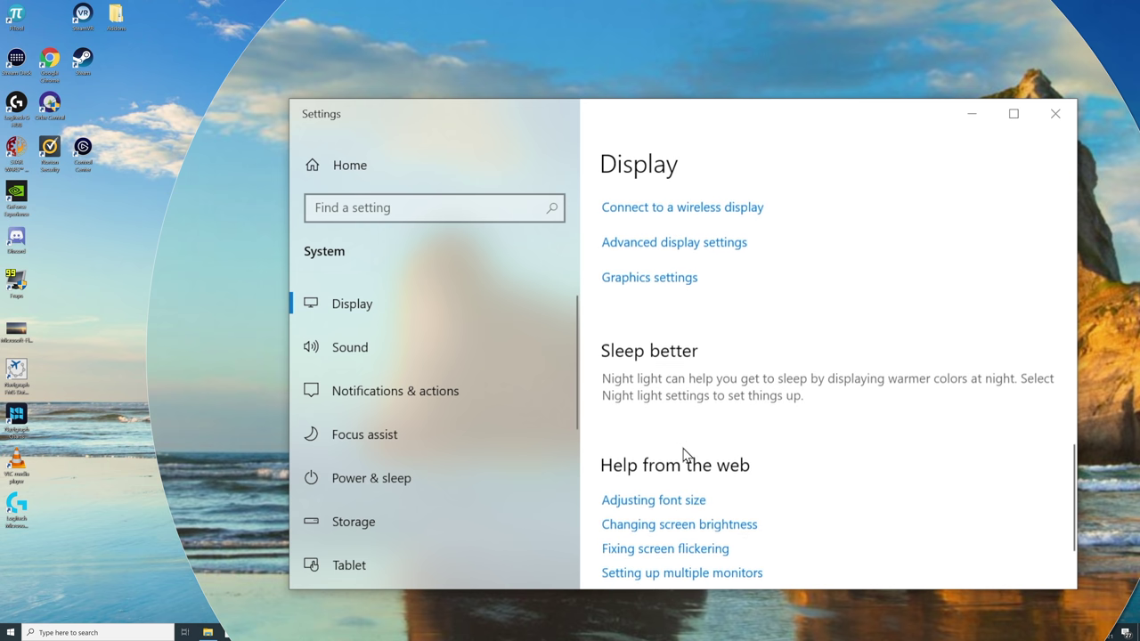
scroll(673, 260, "up", 3)
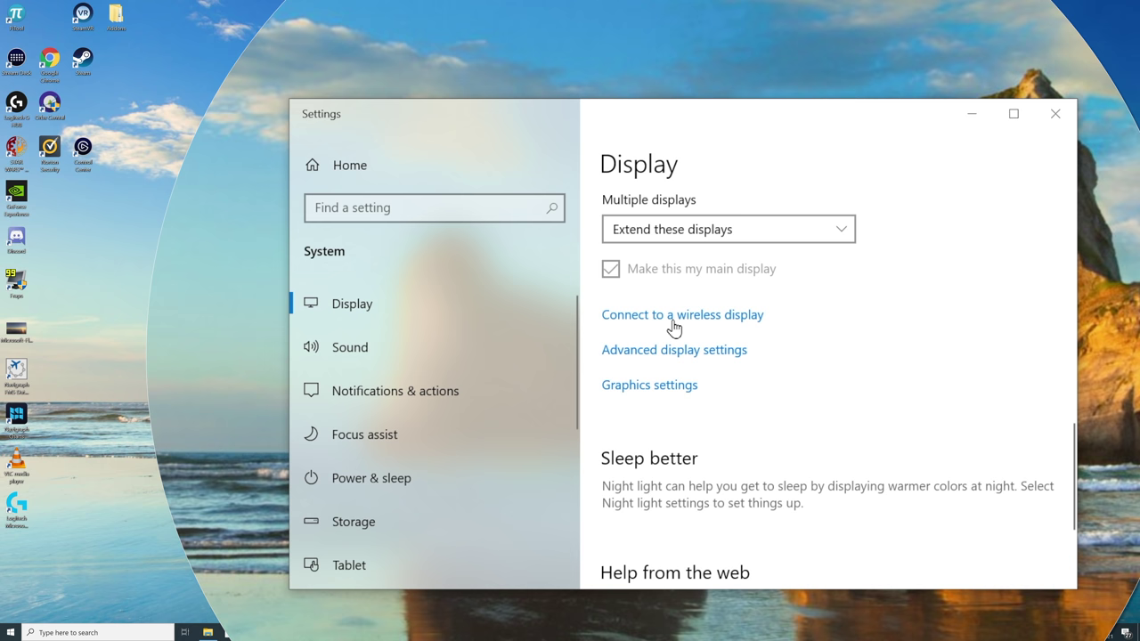
Turn hardware-accelerated GPU scheduling off in Graphics settings and close Settings.
left_click(651, 387)
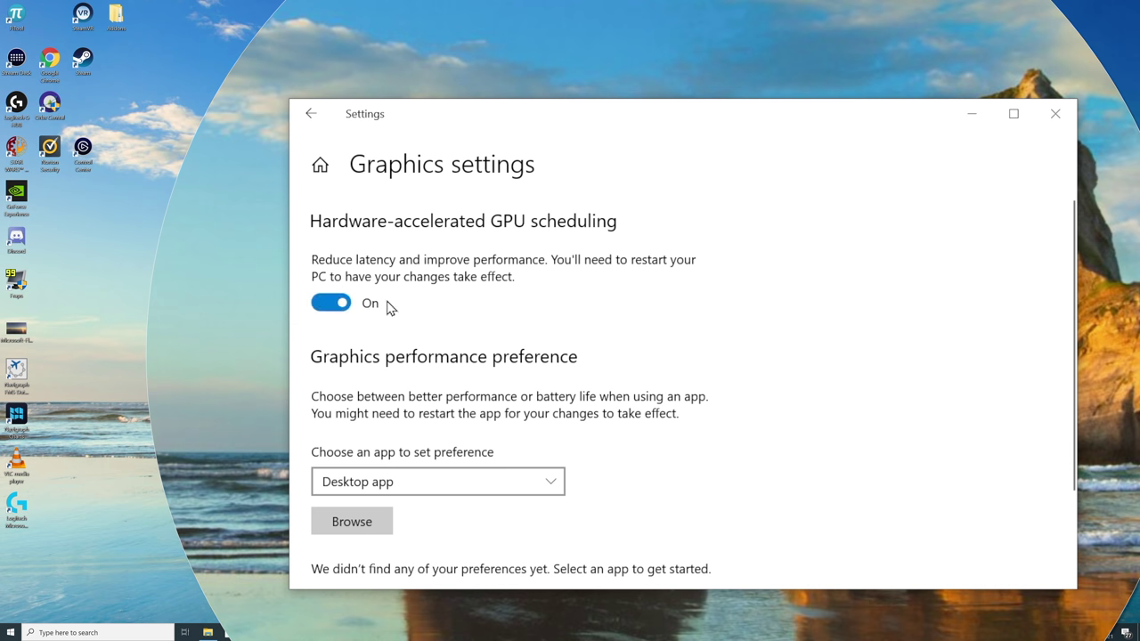
left_click(342, 305)
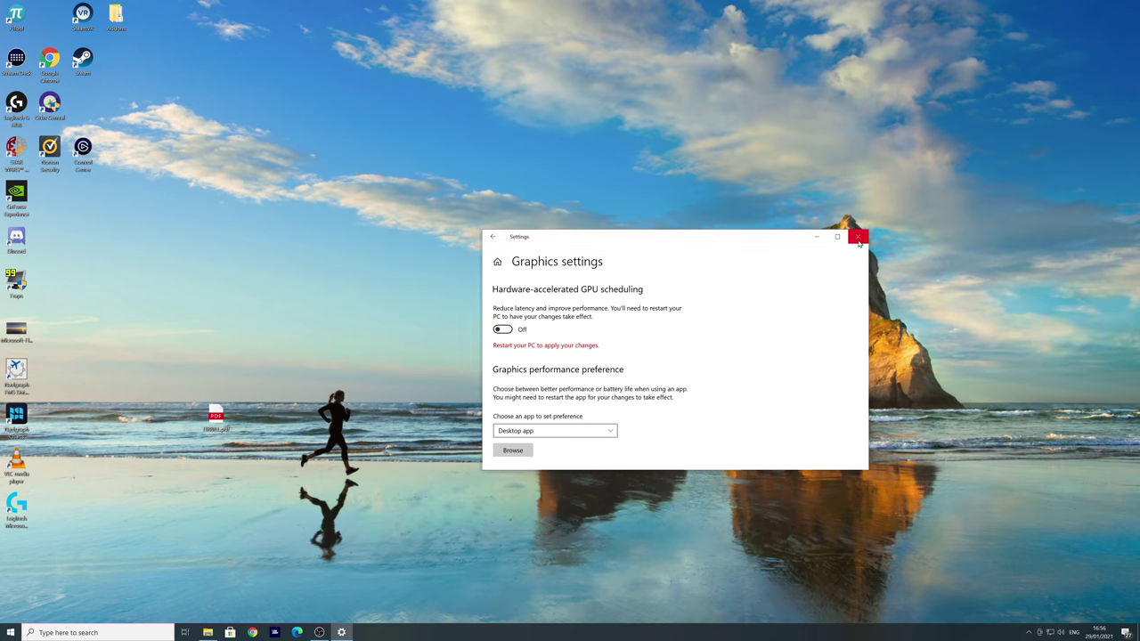
left_click(858, 235)
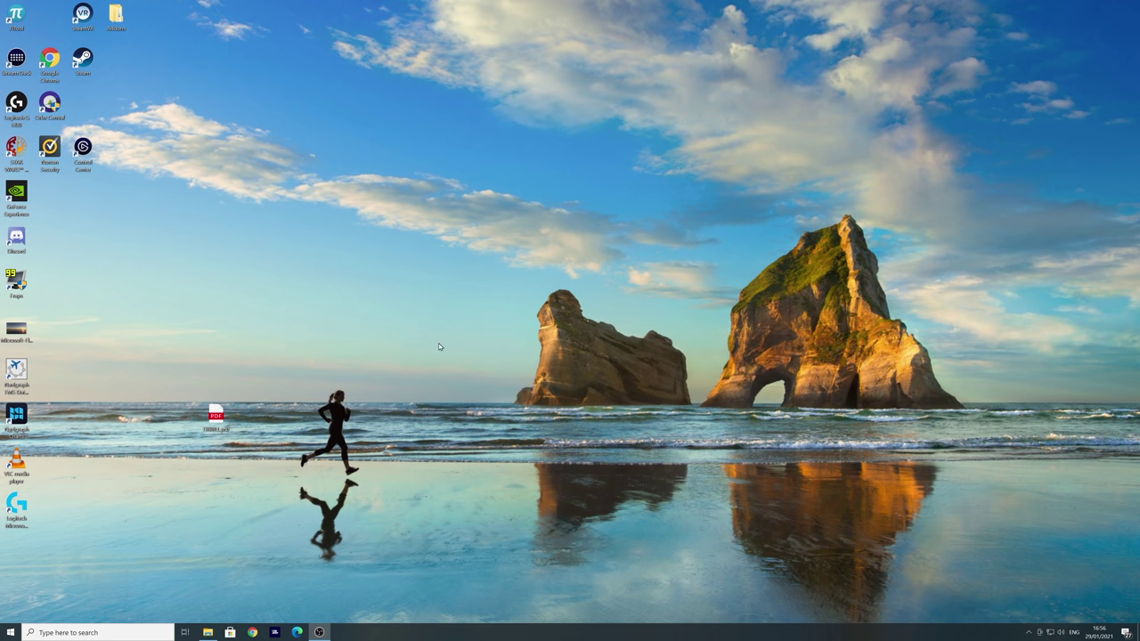
Restart the PC from the Start menu's power options.
left_click(10, 632)
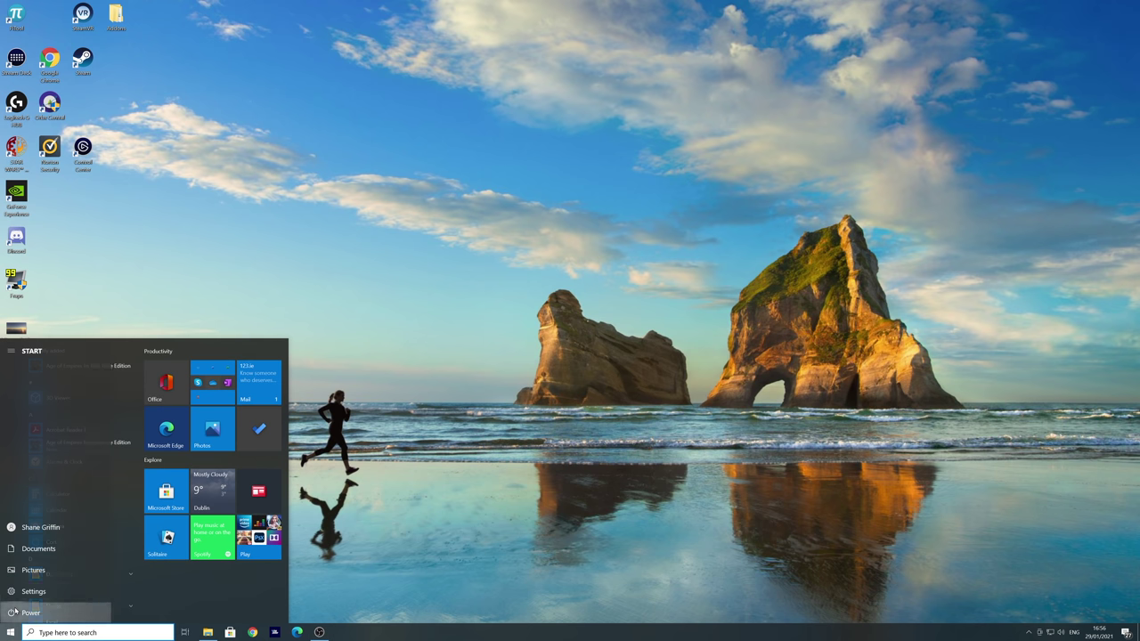
left_click(16, 612)
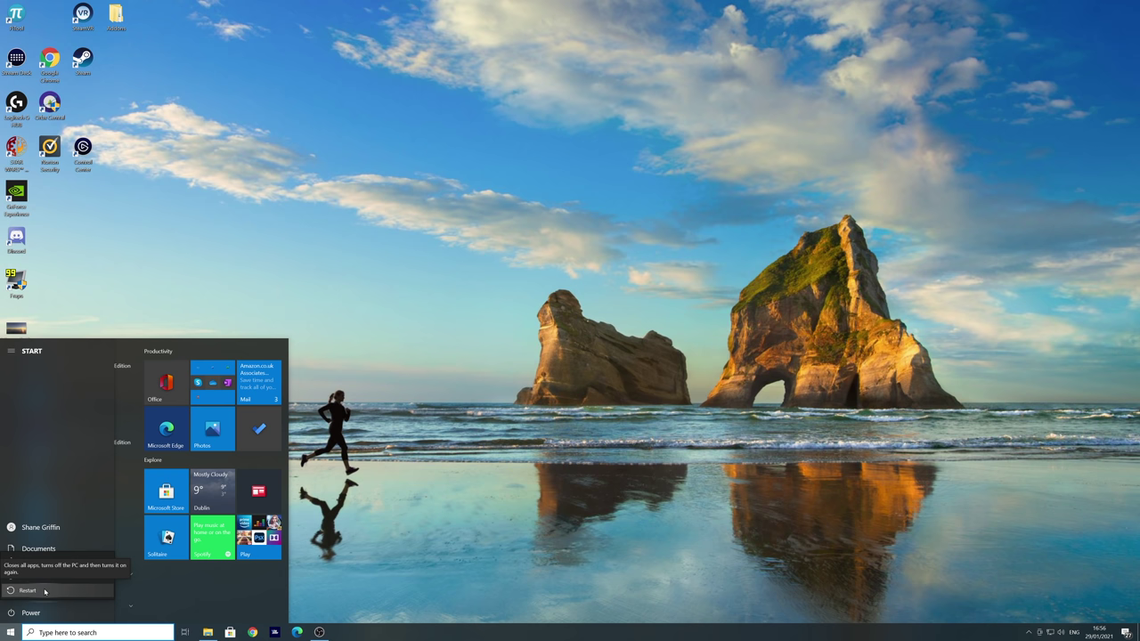
left_click(44, 592)
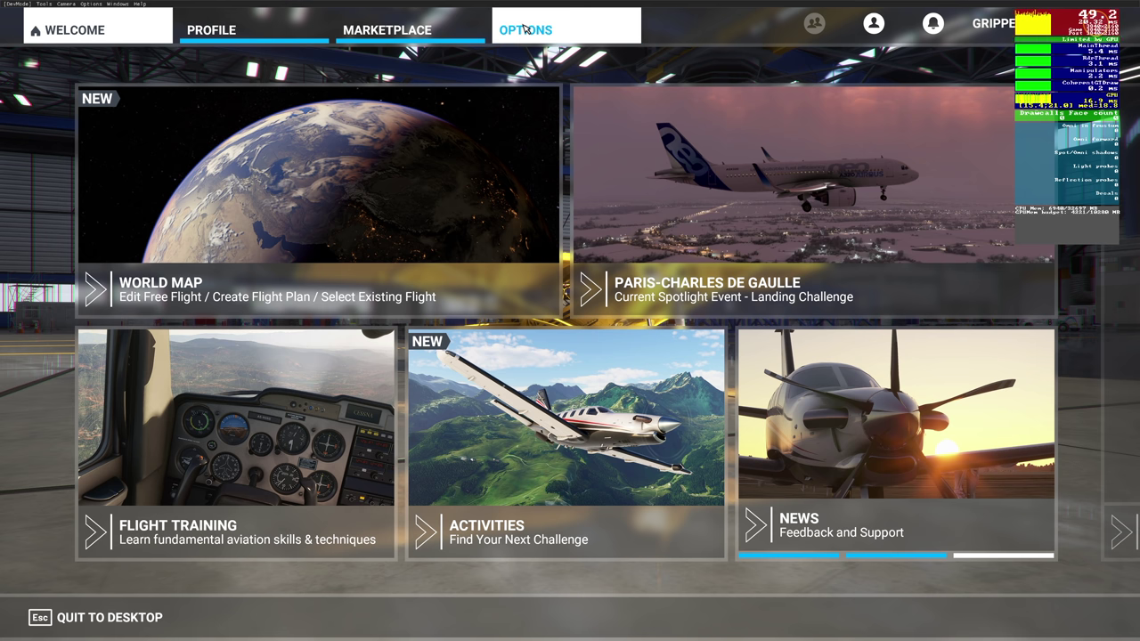
In the simulator's General graphics options, set anti-aliasing to DLAA.
left_click(525, 29)
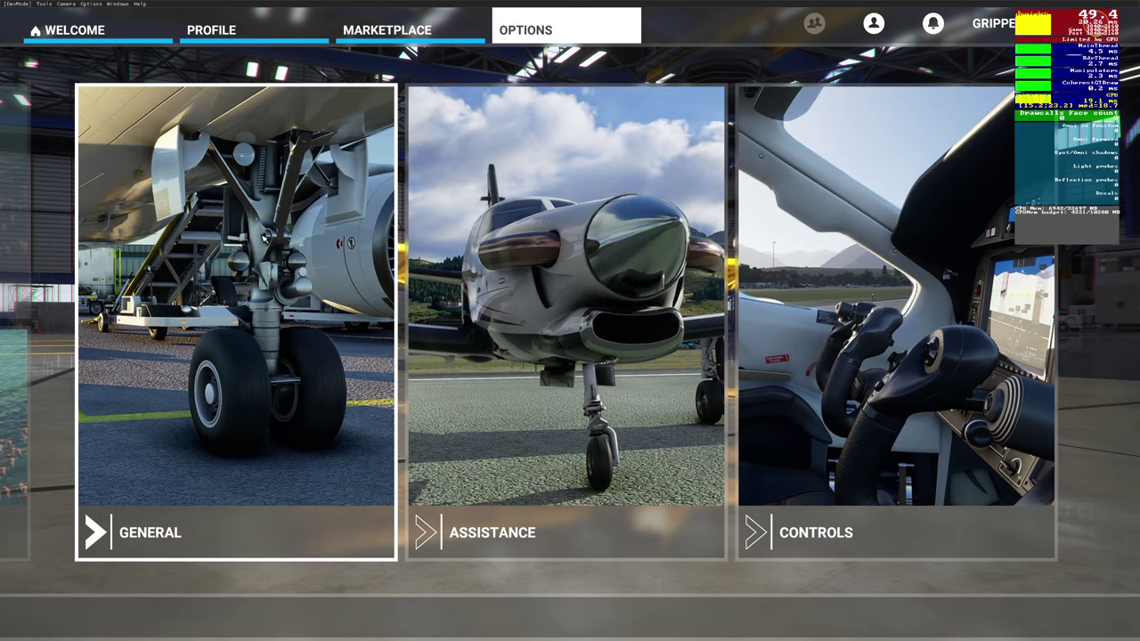
left_click(263, 239)
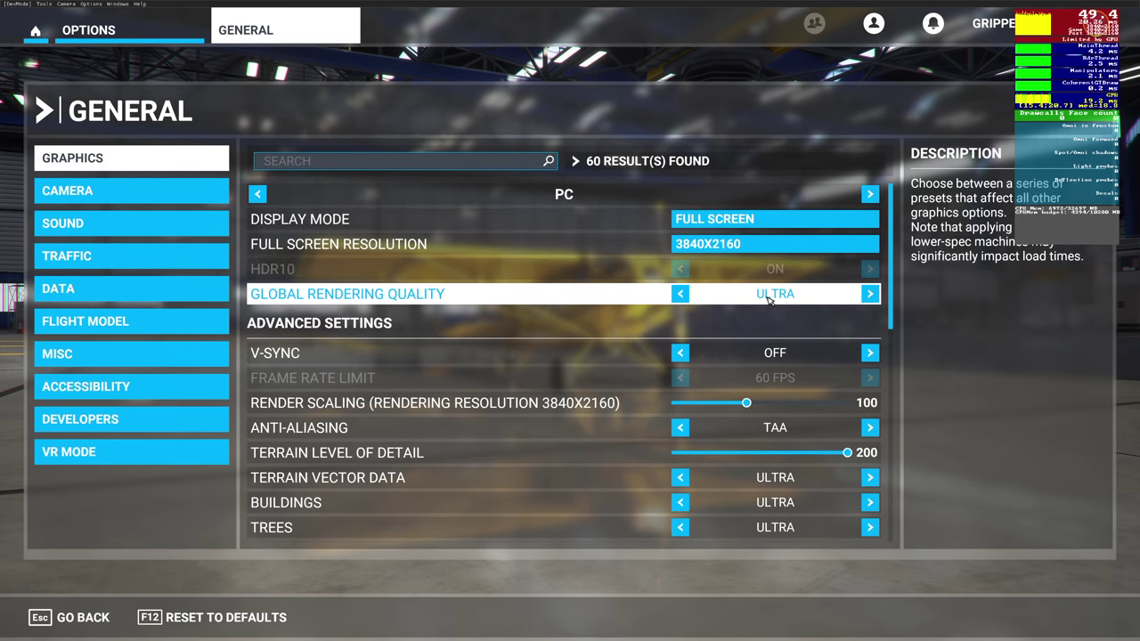
scroll(771, 299, "down", 1)
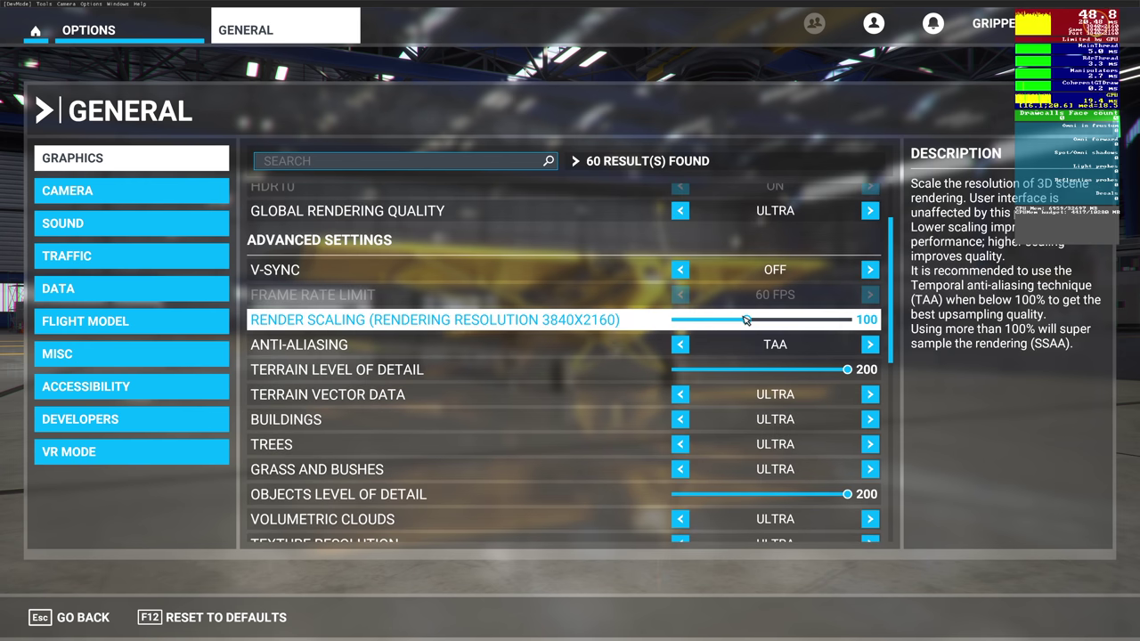
left_click(682, 344)
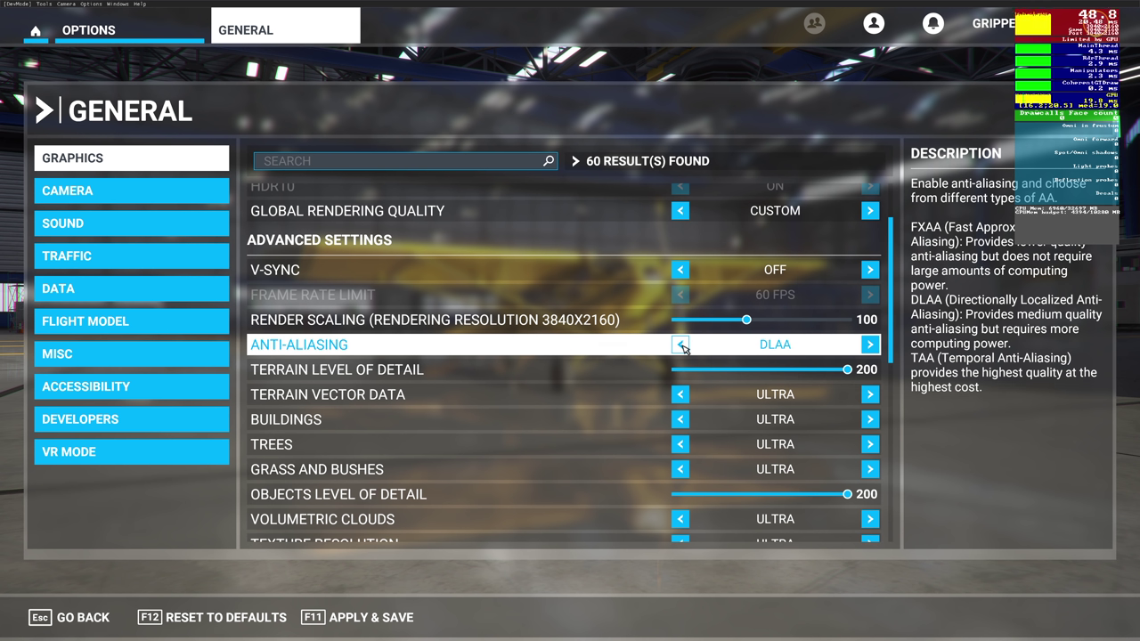
left_click(682, 345)
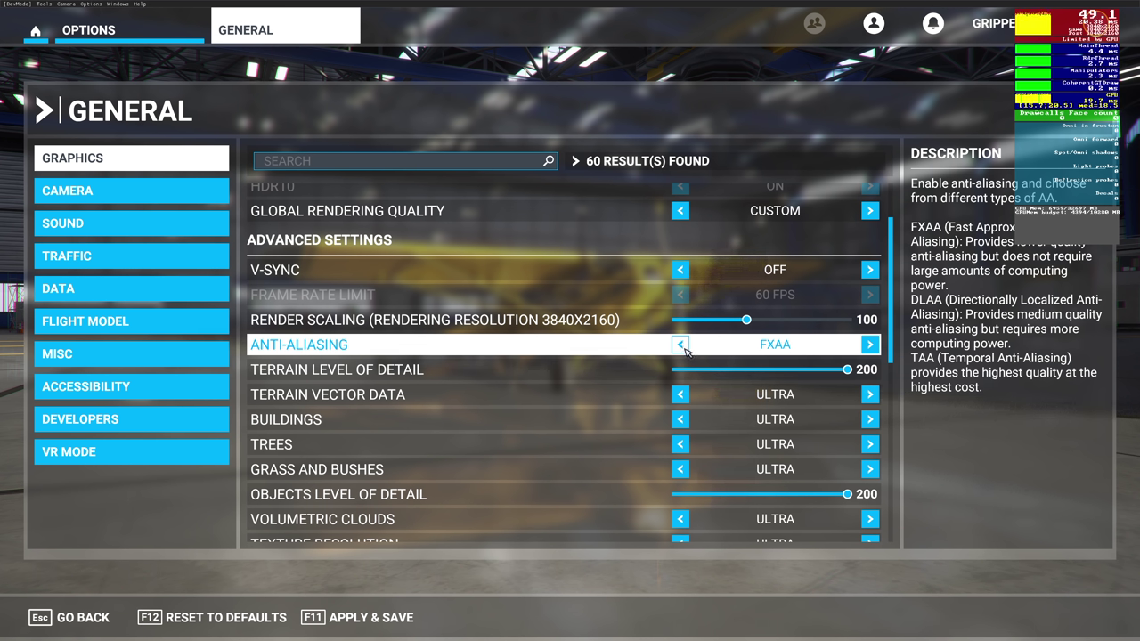
left_click(681, 345)
left_click(681, 344)
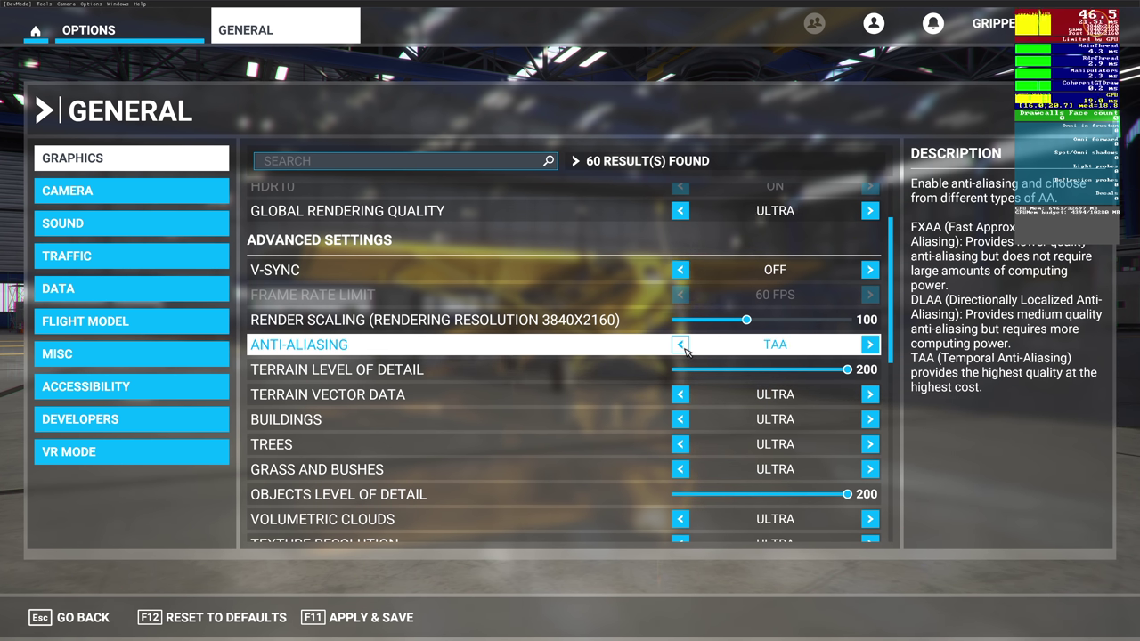
left_click(681, 345)
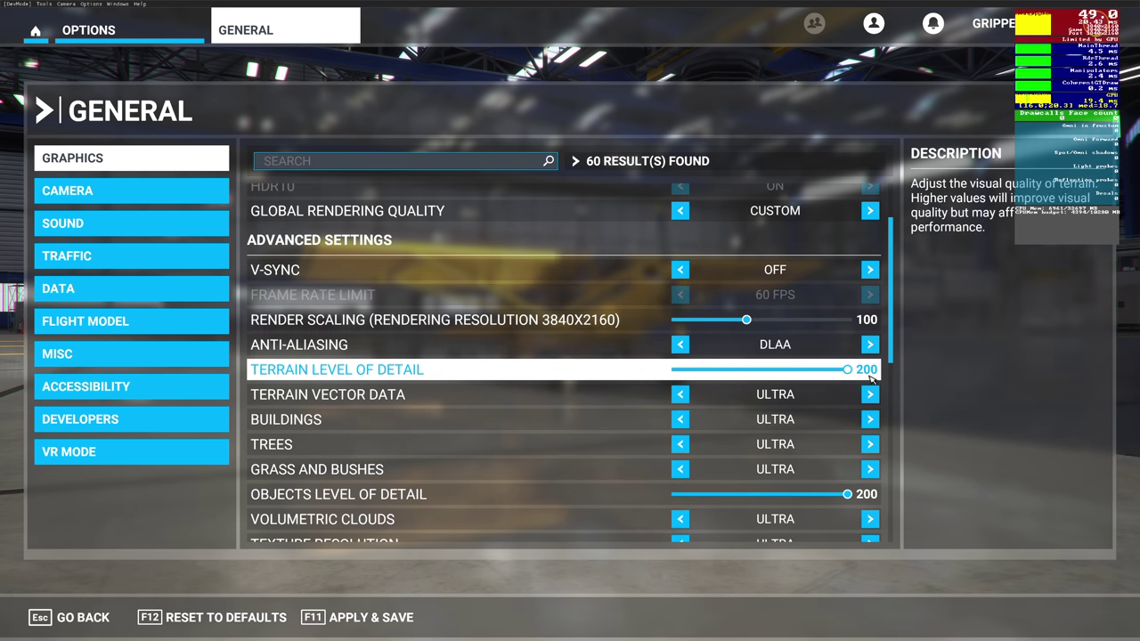
Lower terrain level of detail to 100 and terrain vector data, buildings, trees, grass to High.
left_click_drag(847, 370, 758, 372)
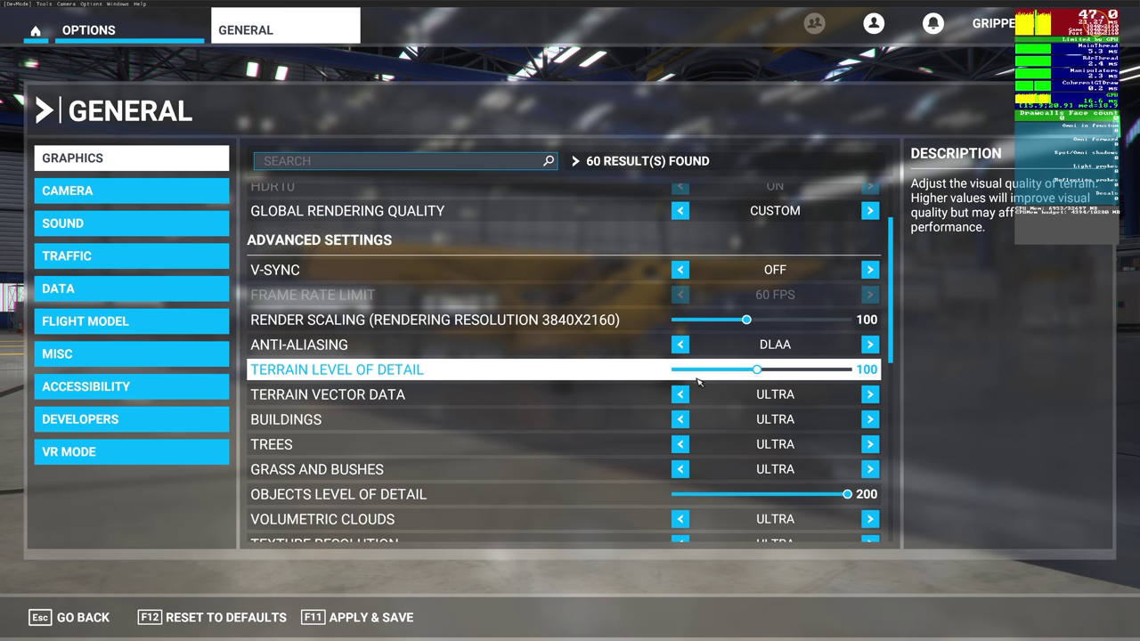
left_click(680, 395)
left_click(680, 419)
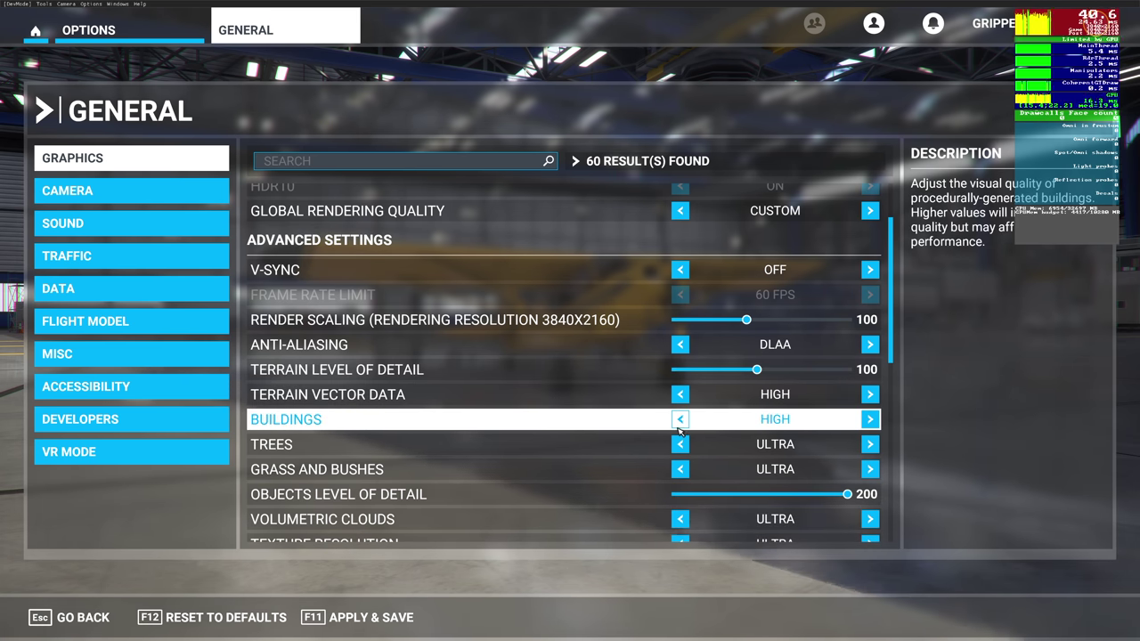
left_click(680, 444)
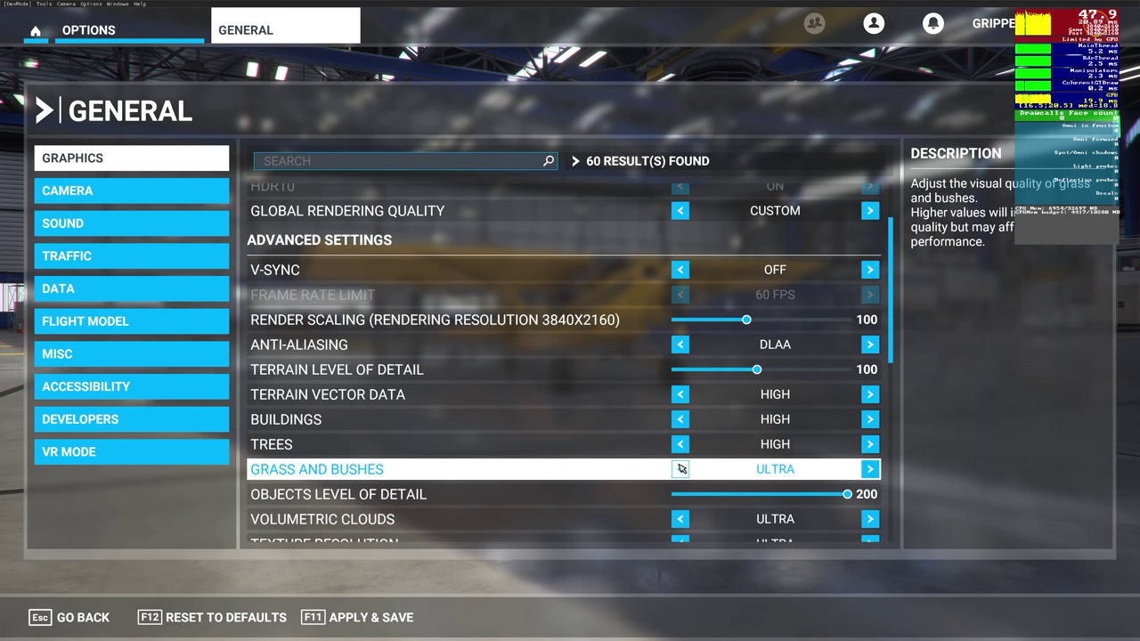
left_click(680, 469)
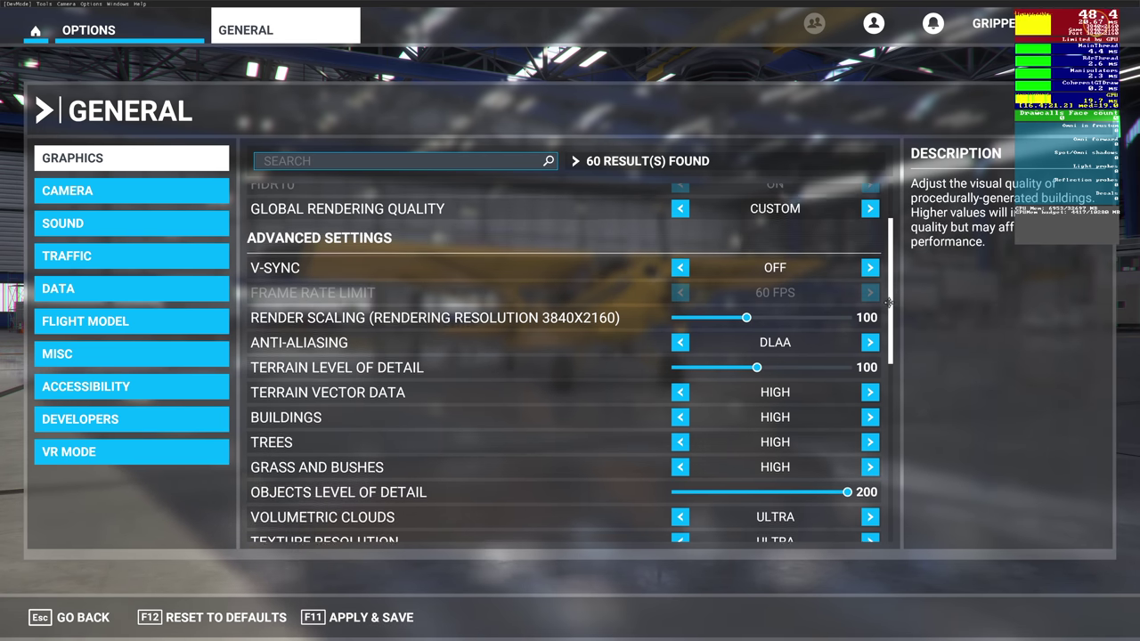
Lower objects detail to 100, clouds and texture resolution to High, anisotropic filtering to 4X.
scroll(888, 302, "down", 3)
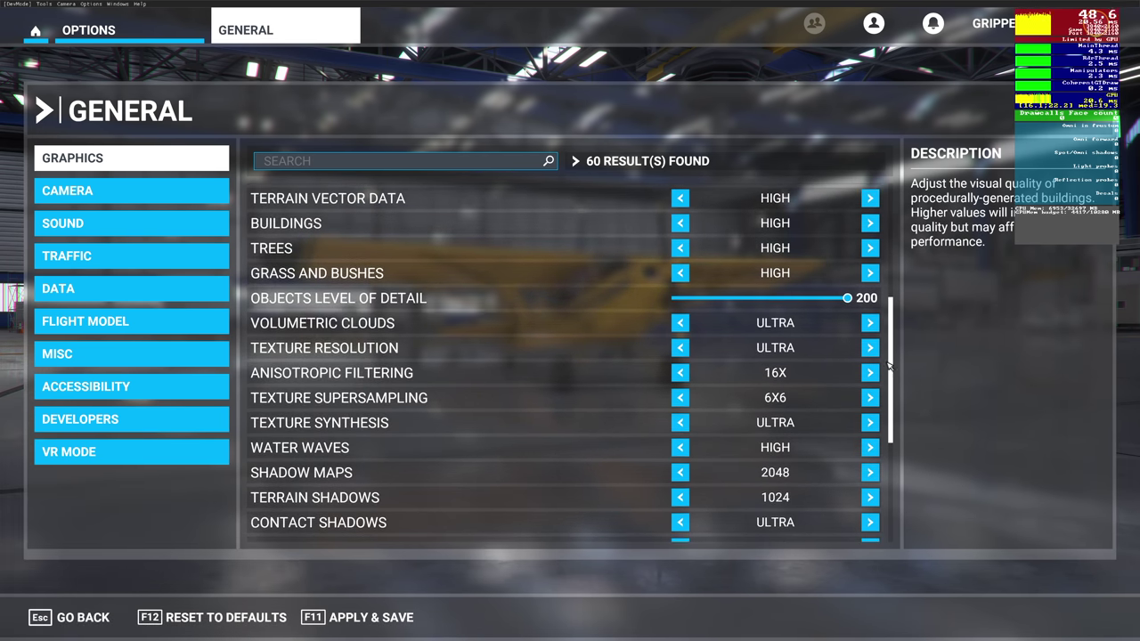
left_click_drag(847, 298, 799, 303)
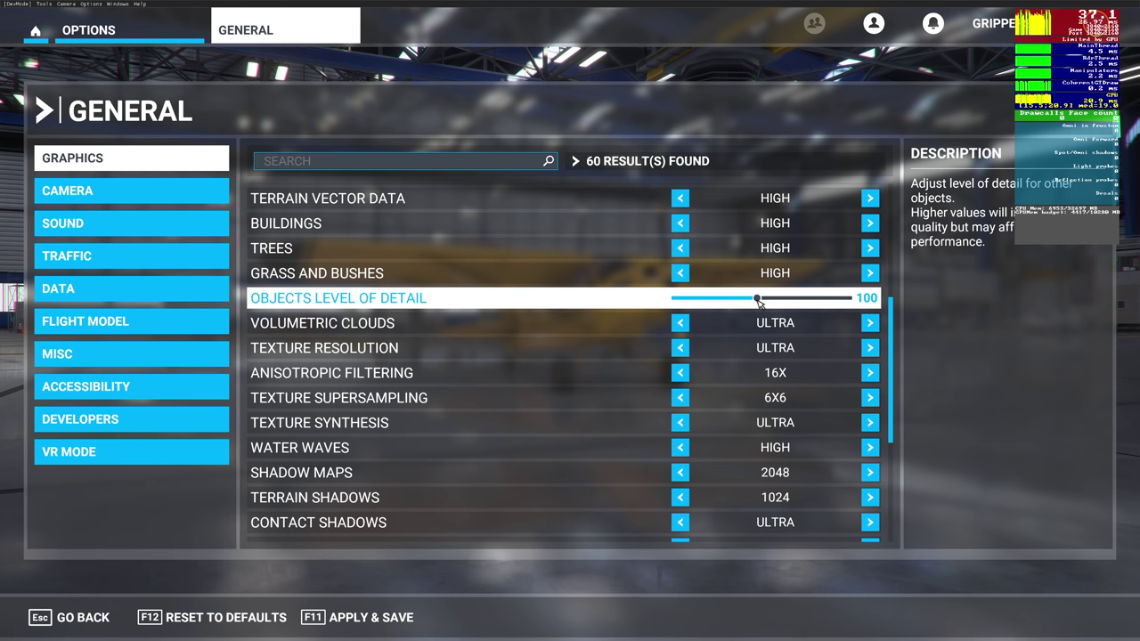
left_click(680, 323)
left_click(679, 348)
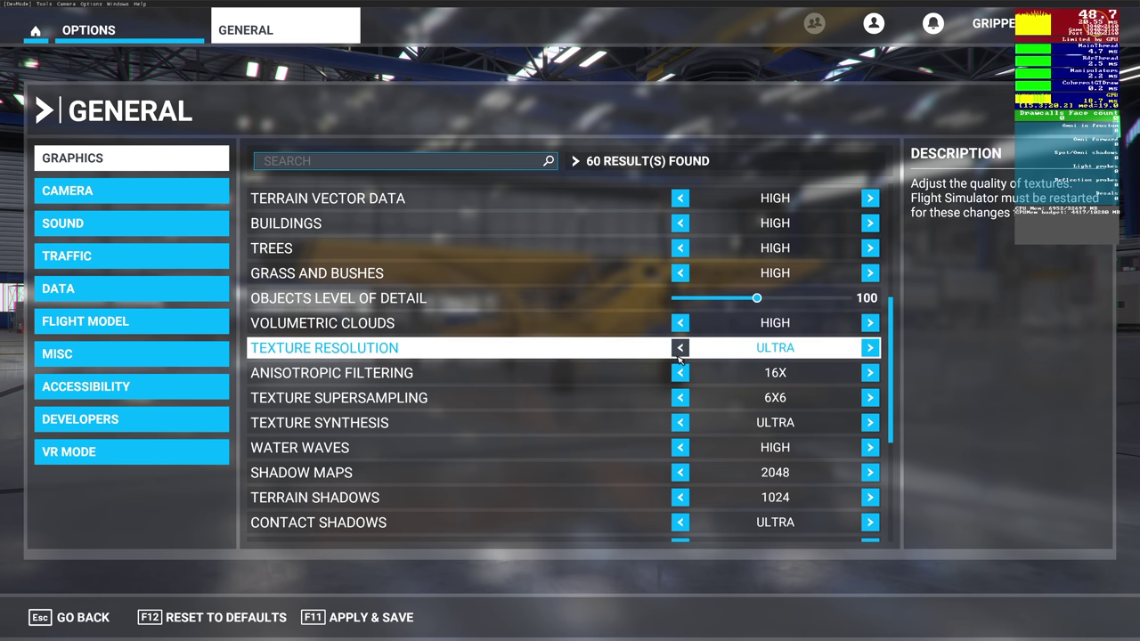
left_click(680, 373)
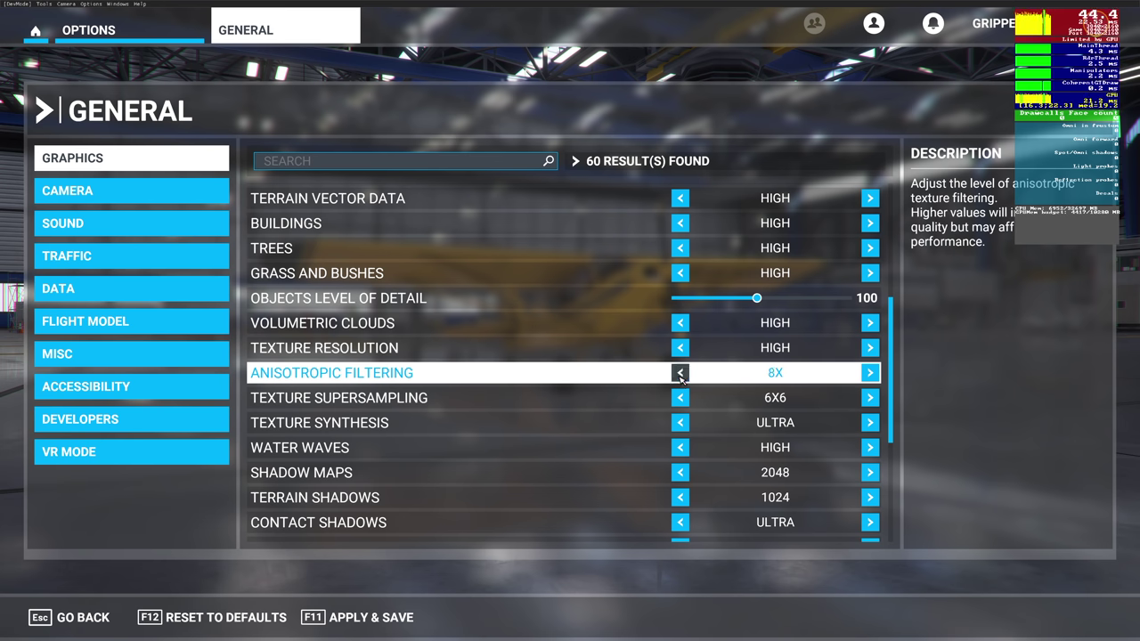
left_click(681, 374)
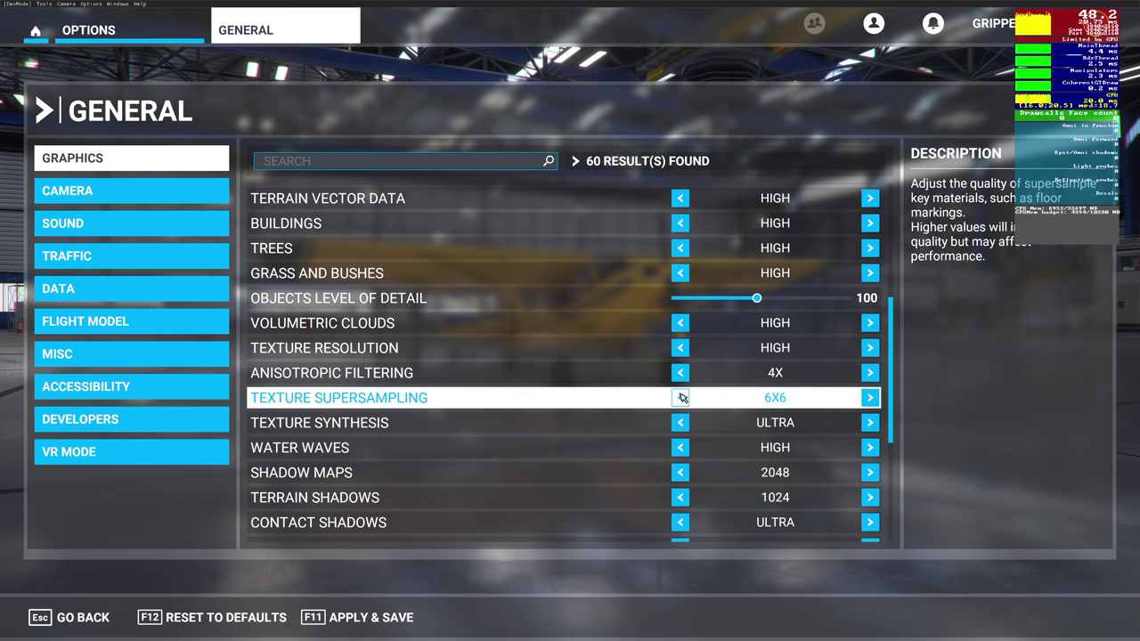
Set texture supersampling to 4X4 and texture synthesis and water waves to Medium.
left_click(680, 397)
left_click(681, 397)
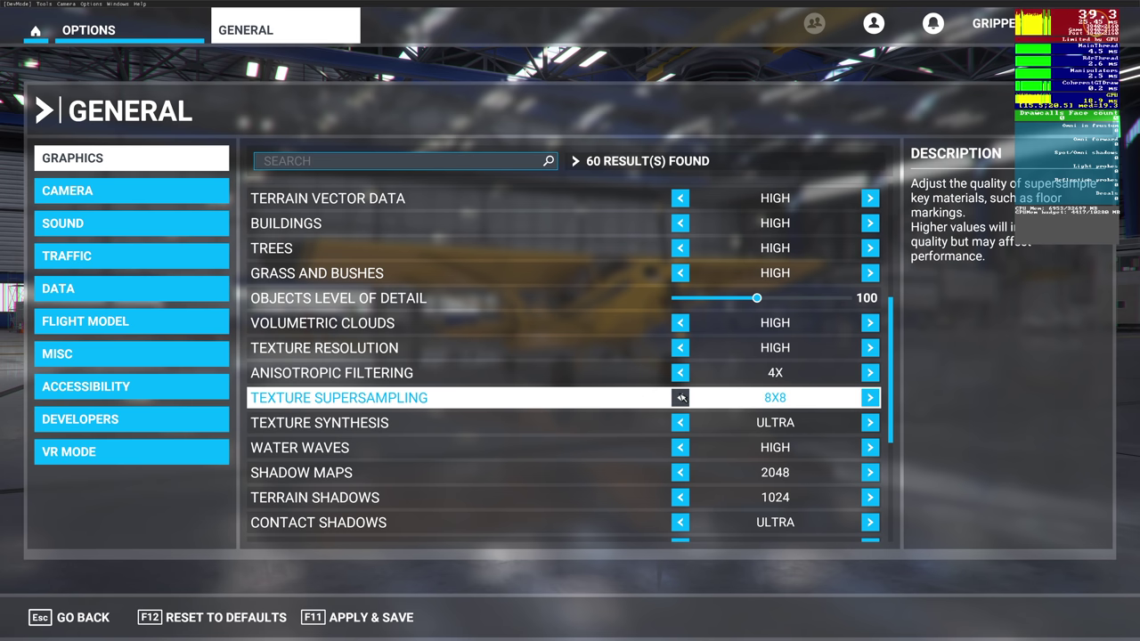
left_click(681, 397)
left_click(680, 397)
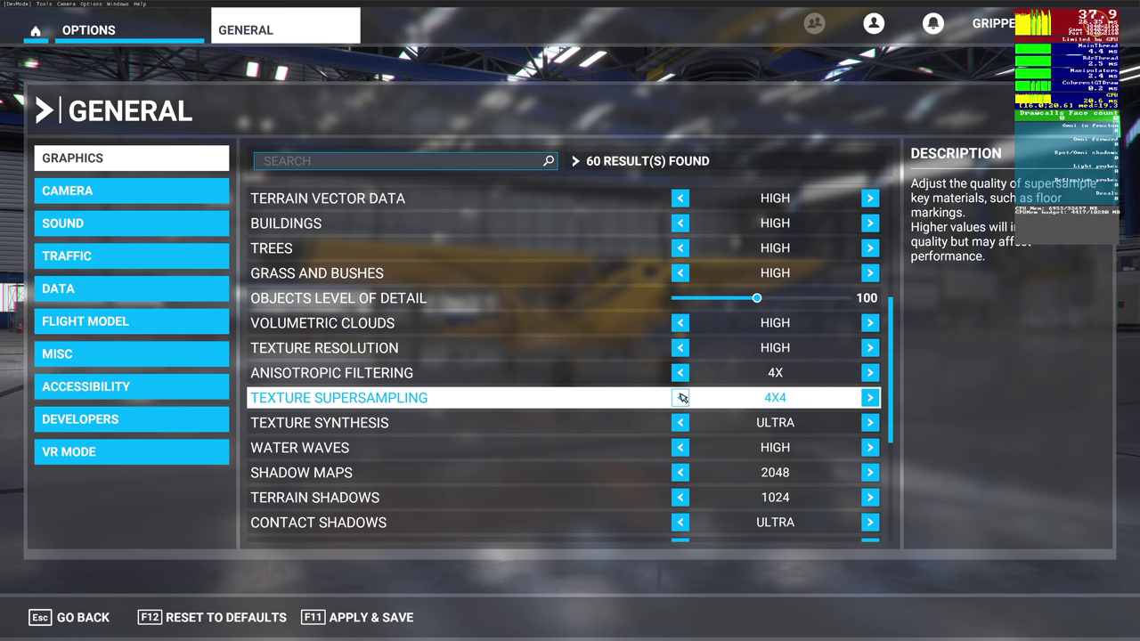
left_click(869, 399)
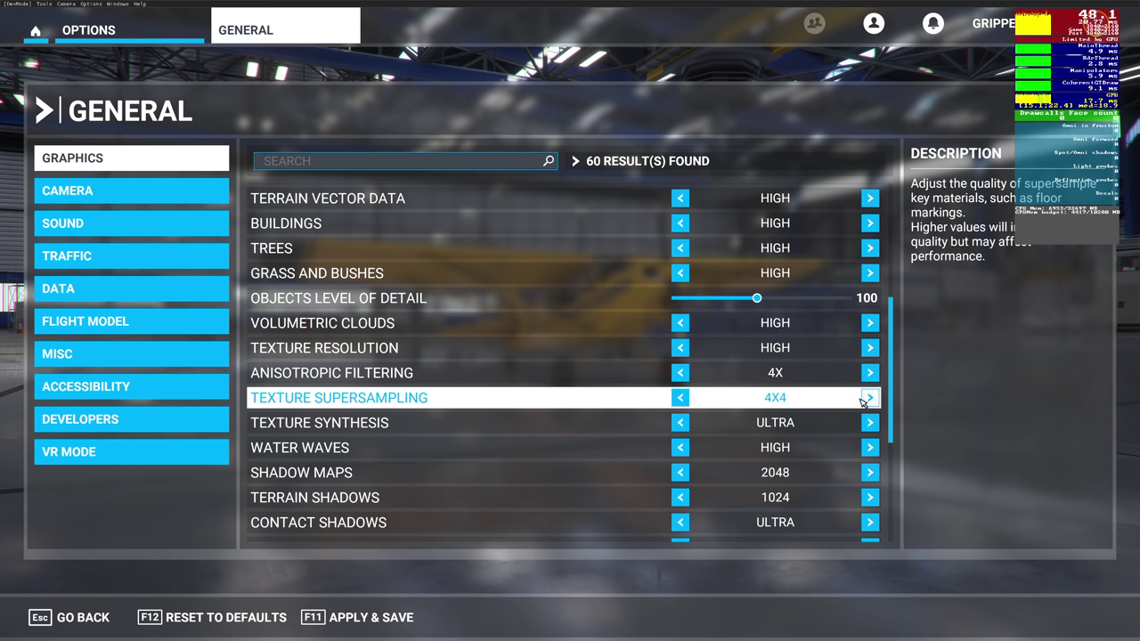
left_click(683, 423)
left_click(682, 423)
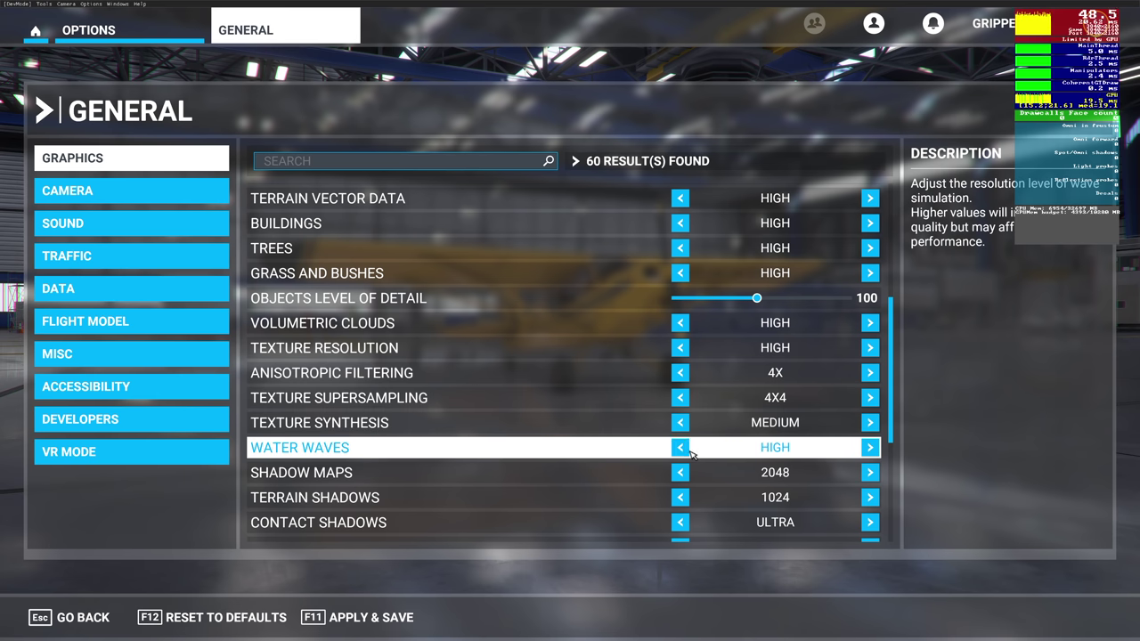
left_click(682, 451)
scroll(682, 470, "down", 5)
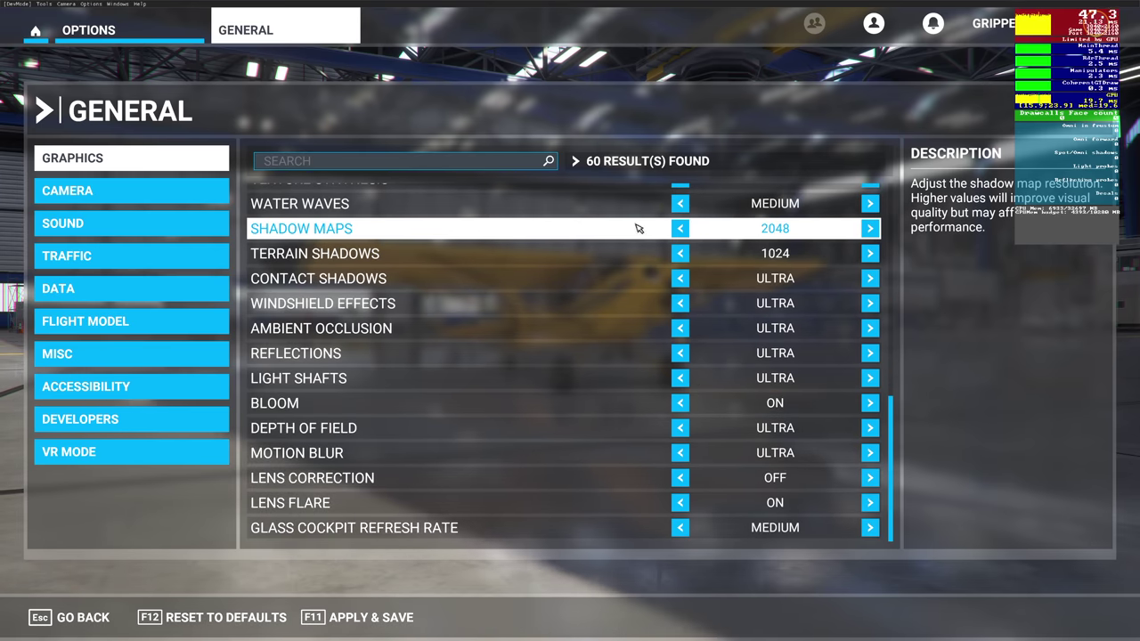
Set shadow maps to 768, terrain shadows to 128 and contact shadows to Low.
left_click(680, 229)
left_click(681, 229)
left_click(681, 229)
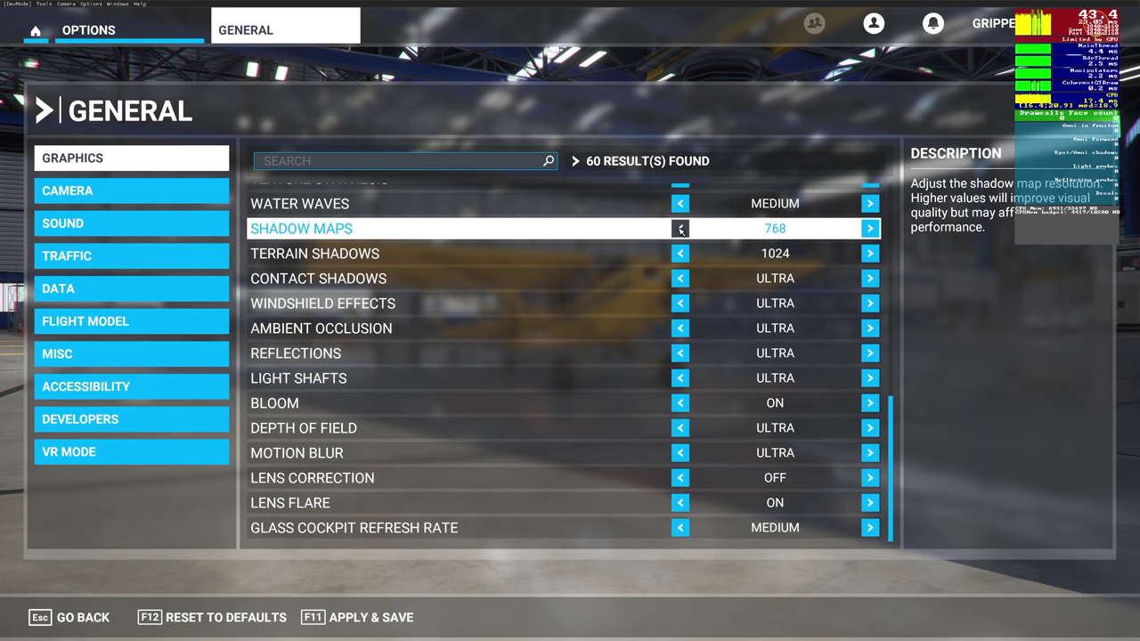
left_click(681, 229)
left_click(680, 229)
left_click(681, 229)
left_click(680, 229)
left_click(680, 229)
left_click(680, 229)
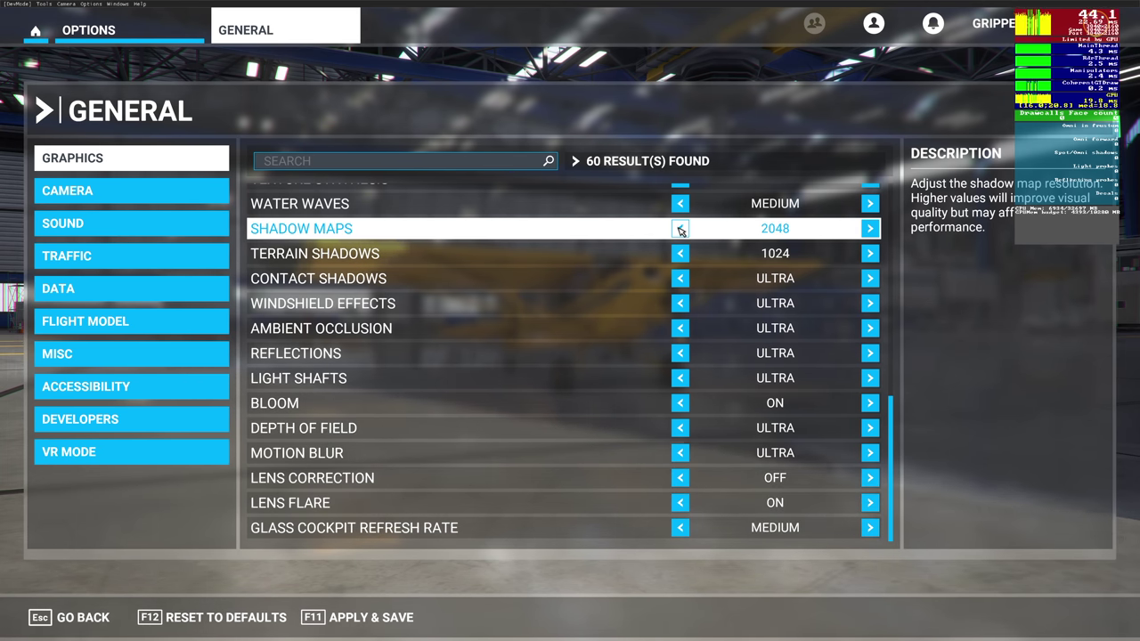
left_click(871, 229)
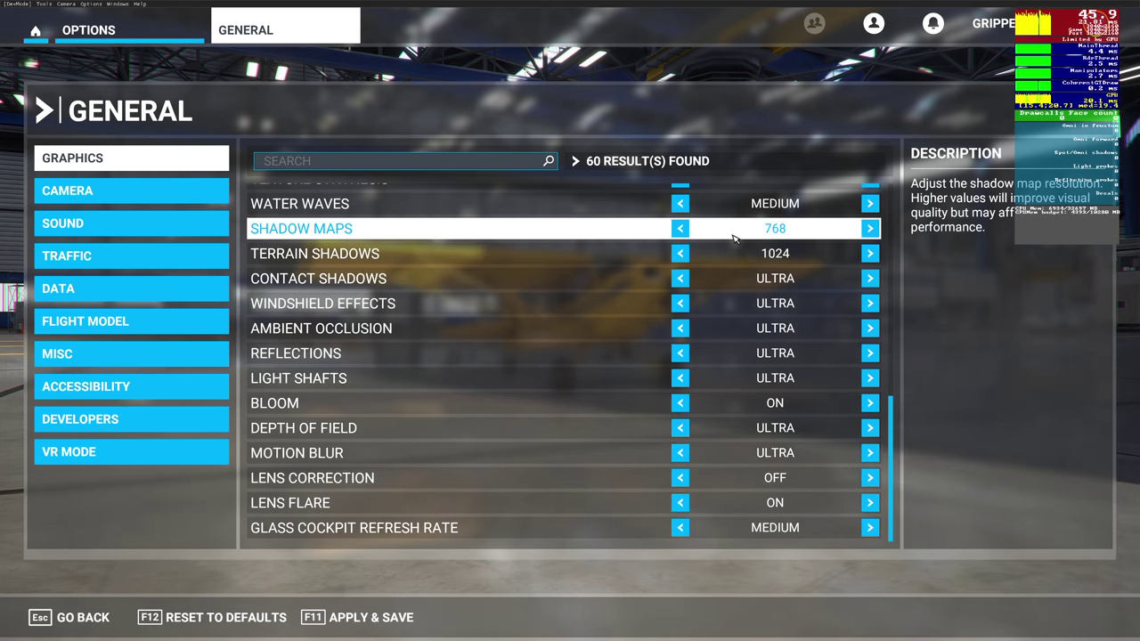
left_click(680, 254)
left_click(680, 254)
left_click(680, 253)
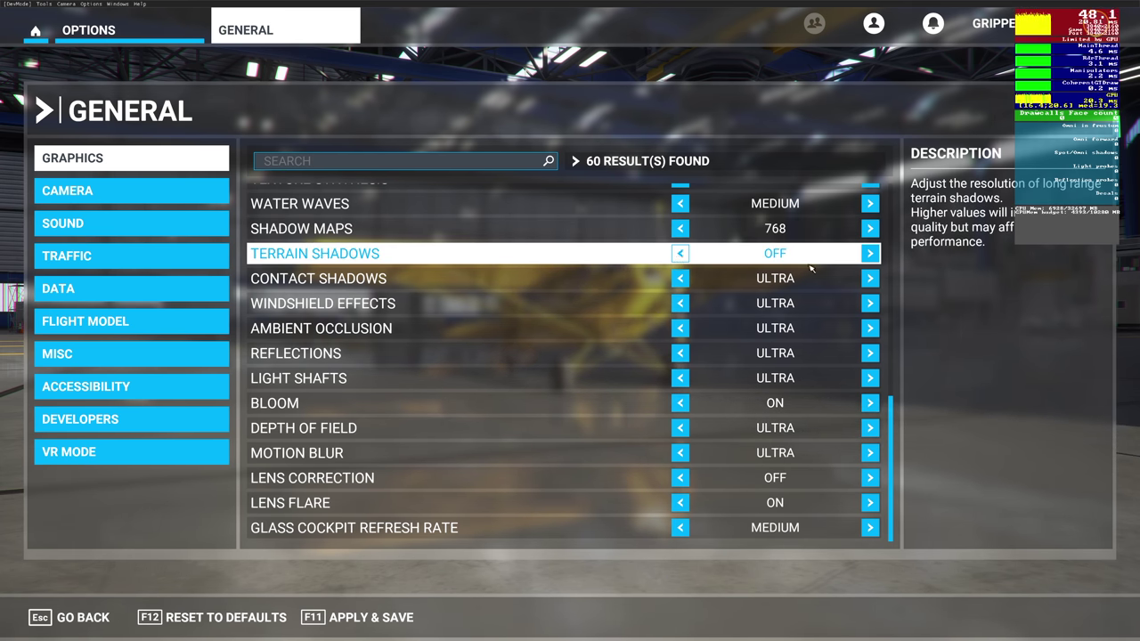
left_click(869, 254)
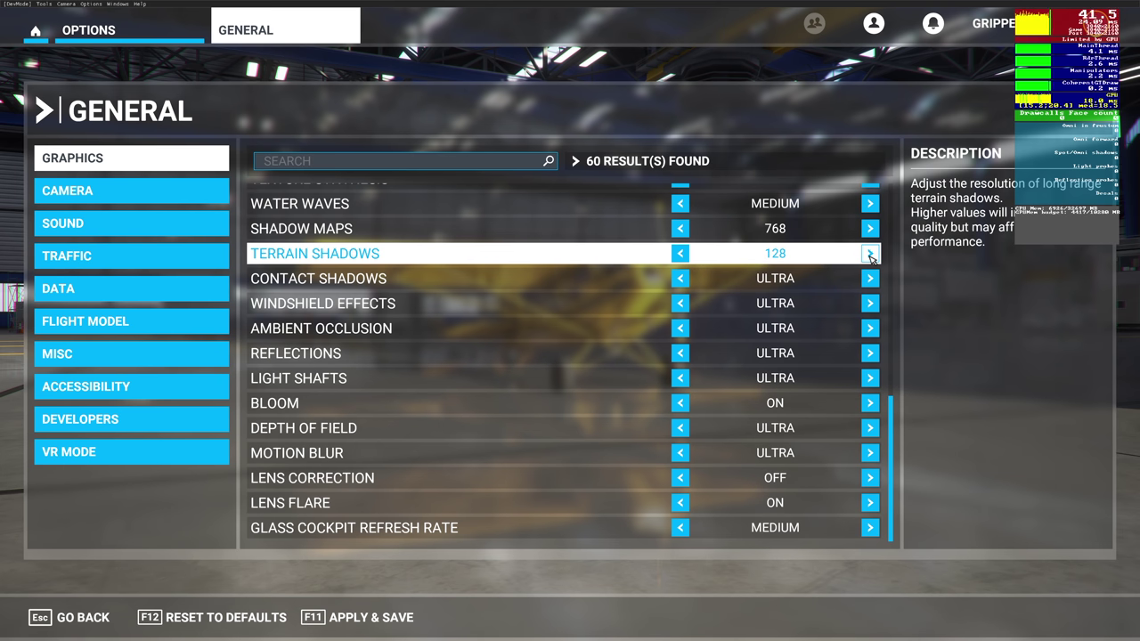
left_click(680, 279)
left_click(680, 279)
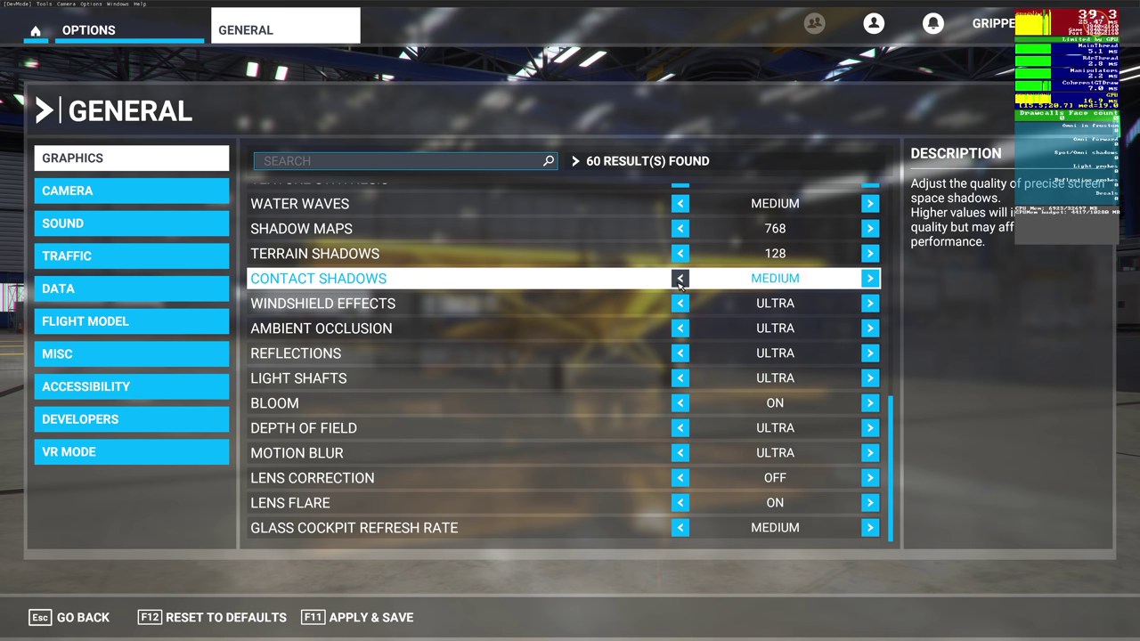
left_click(680, 279)
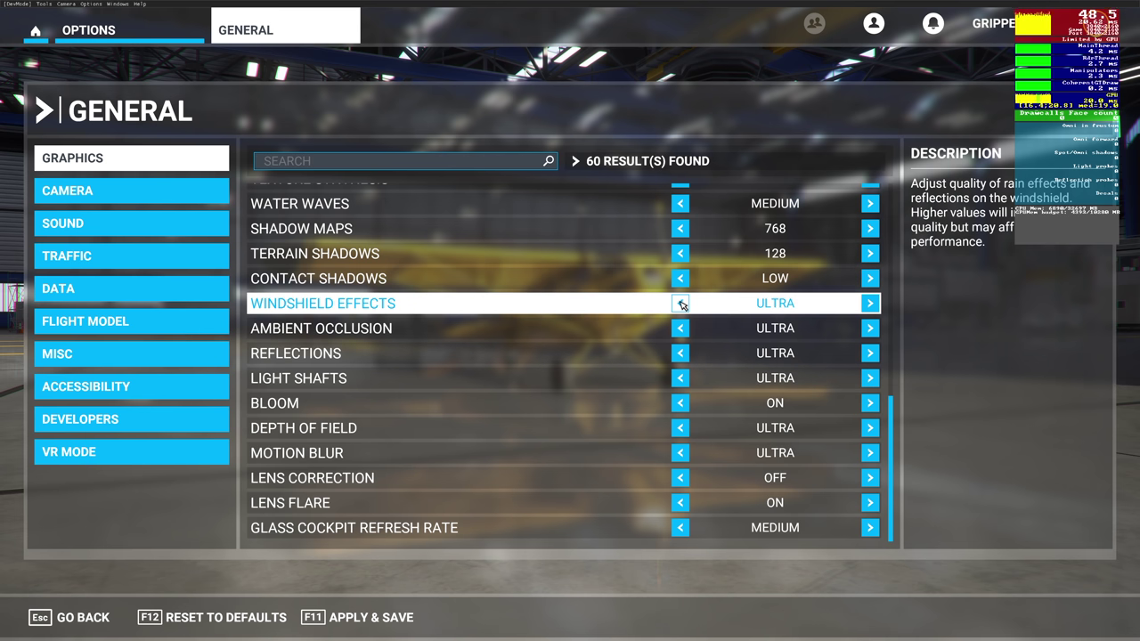
Lower windshield effects, ambient occlusion, reflections and light shafts to High; turn bloom off.
left_click(680, 304)
left_click(681, 328)
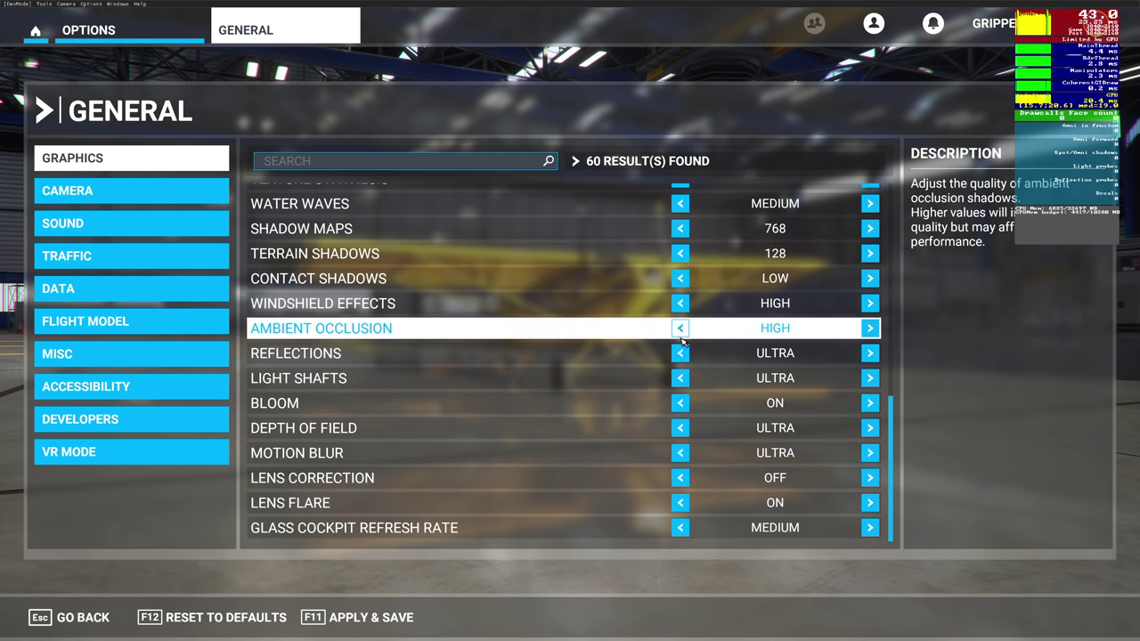
left_click(681, 353)
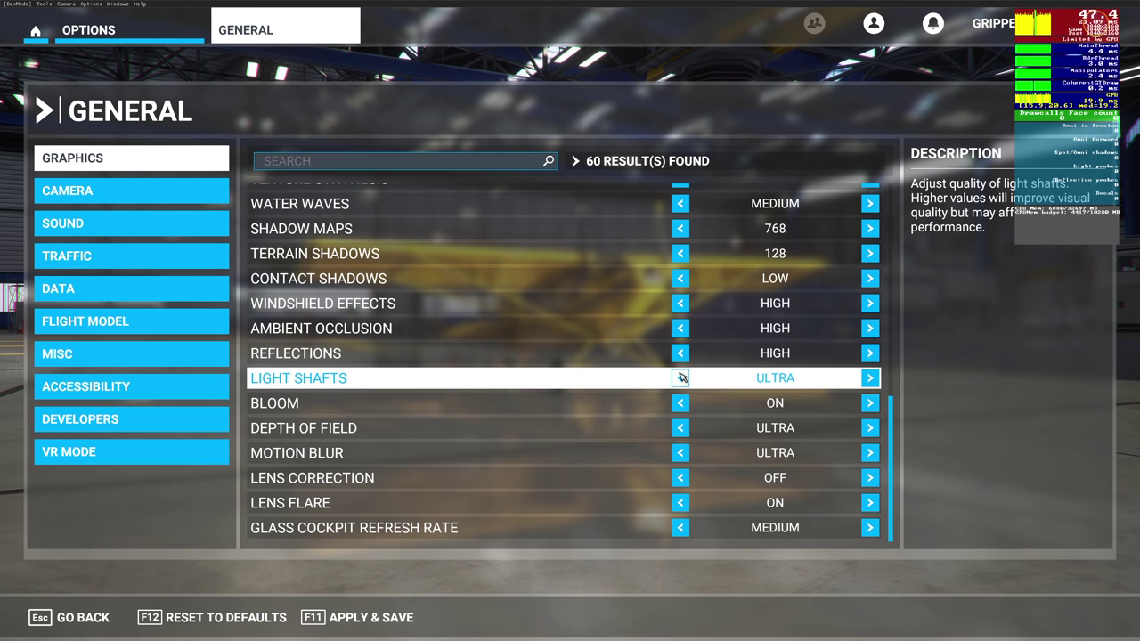
left_click(681, 378)
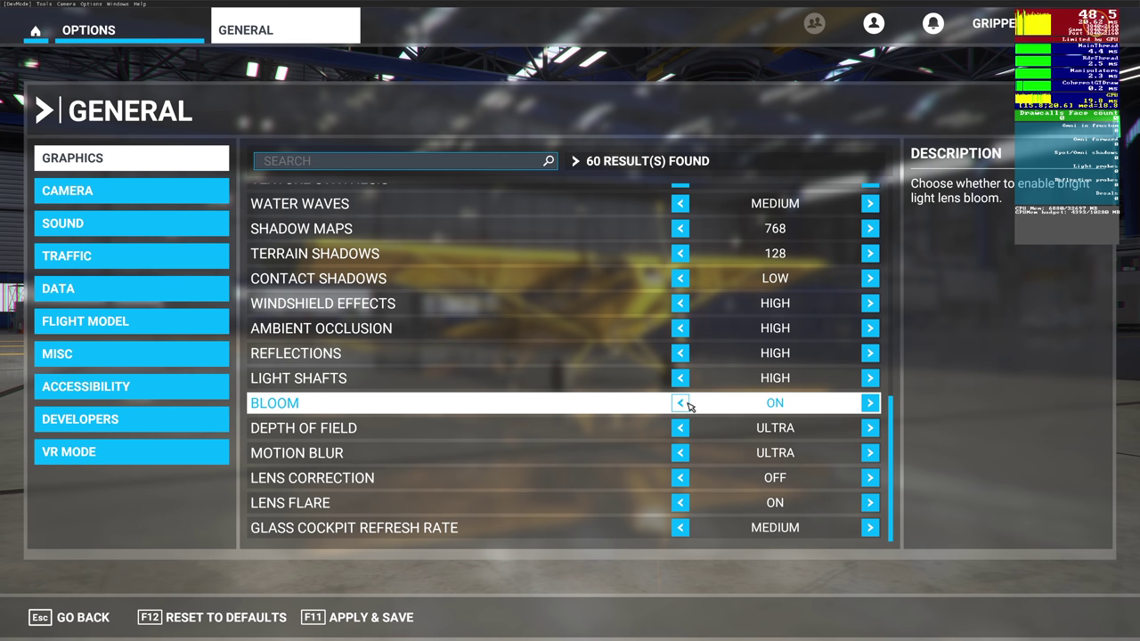
left_click(869, 403)
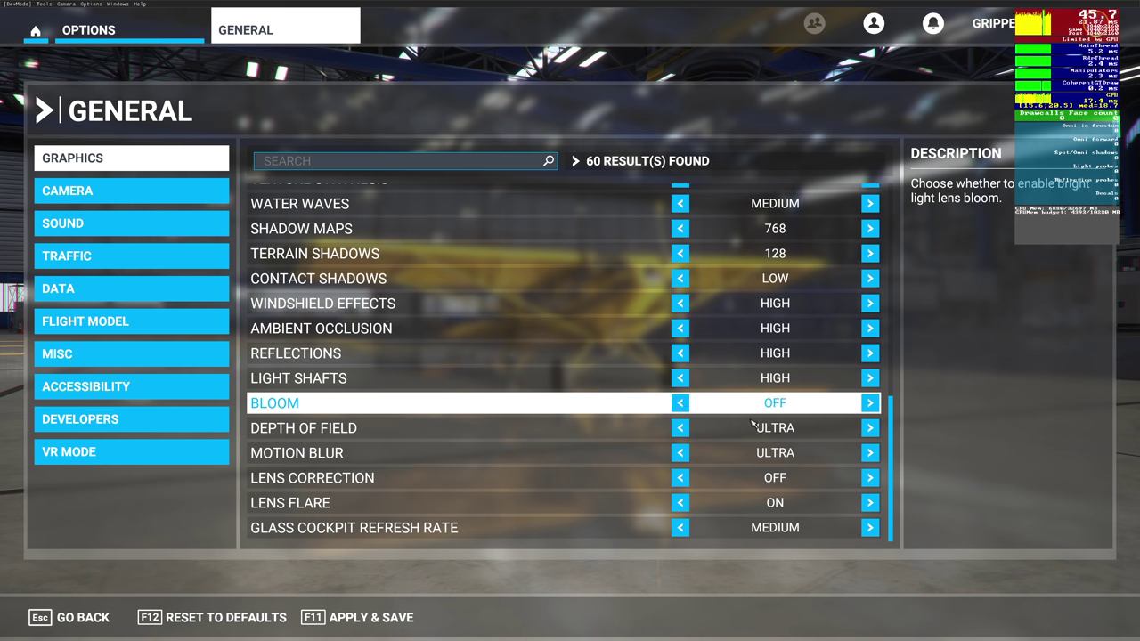
Set depth of field to Medium, turn motion blur off, keep glass cockpit refresh at Medium.
left_click(682, 430)
left_click(682, 429)
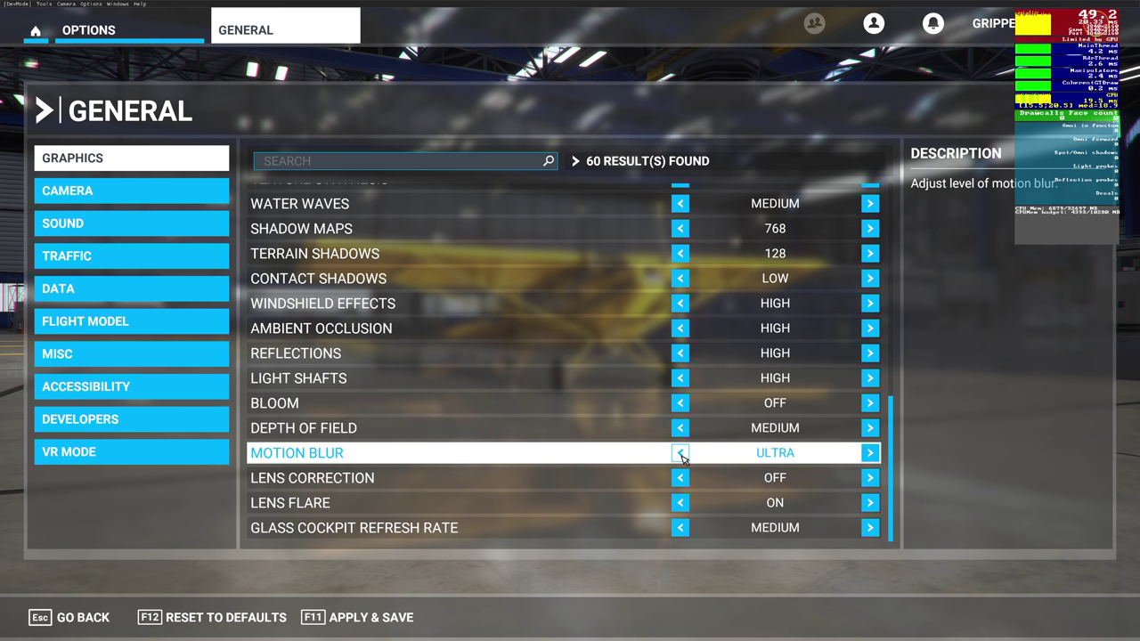
left_click(683, 454)
left_click(682, 454)
left_click(682, 454)
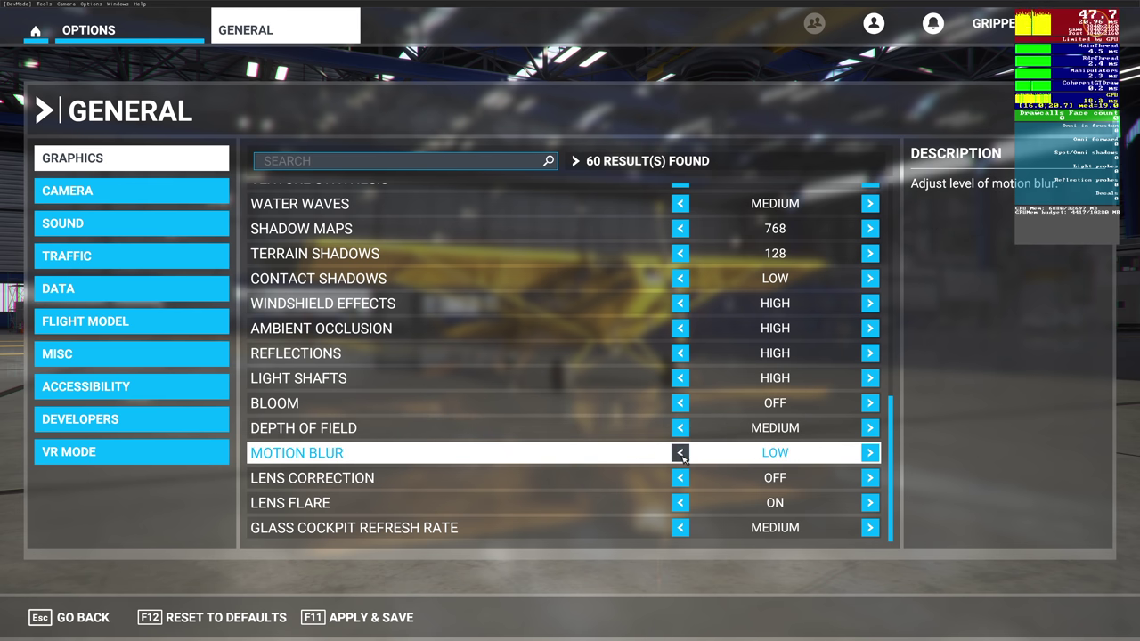
left_click(682, 454)
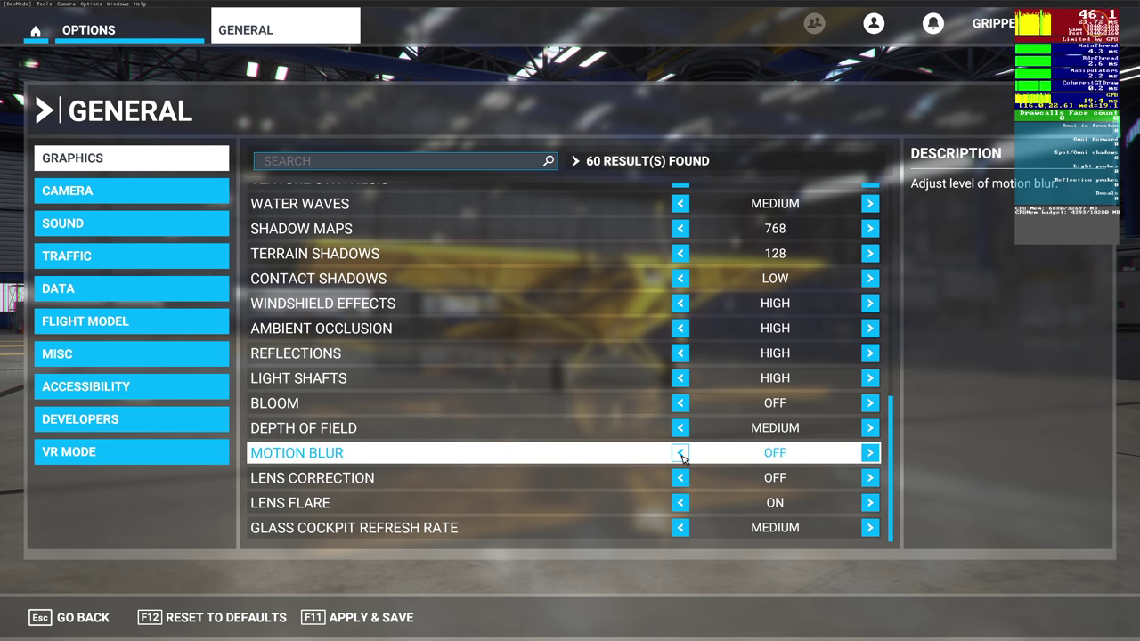
left_click(682, 529)
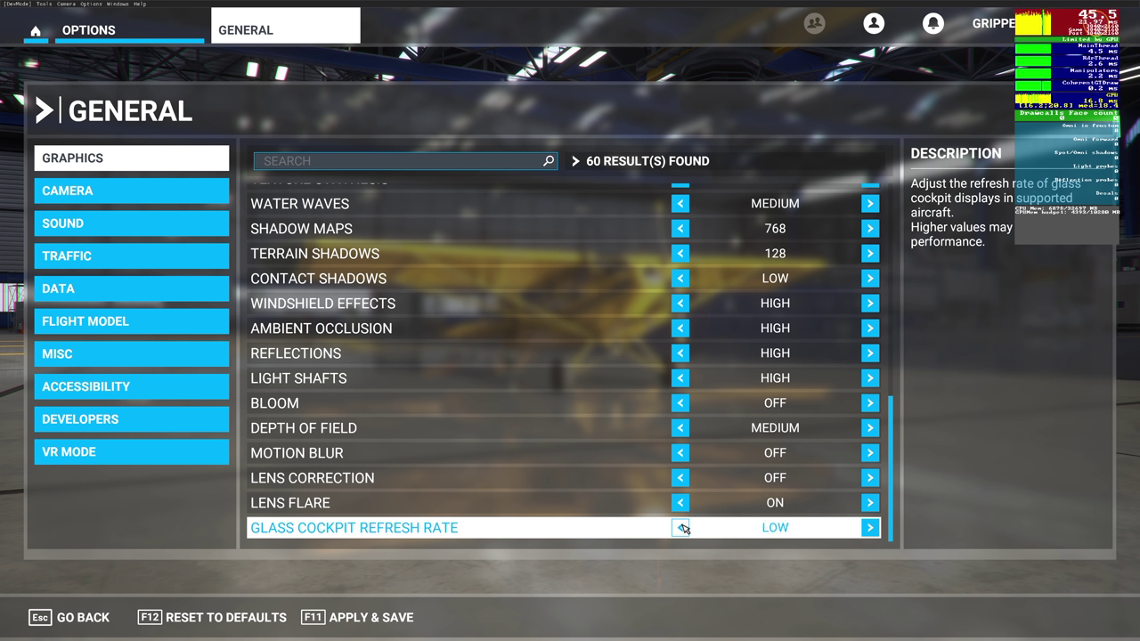
left_click(870, 528)
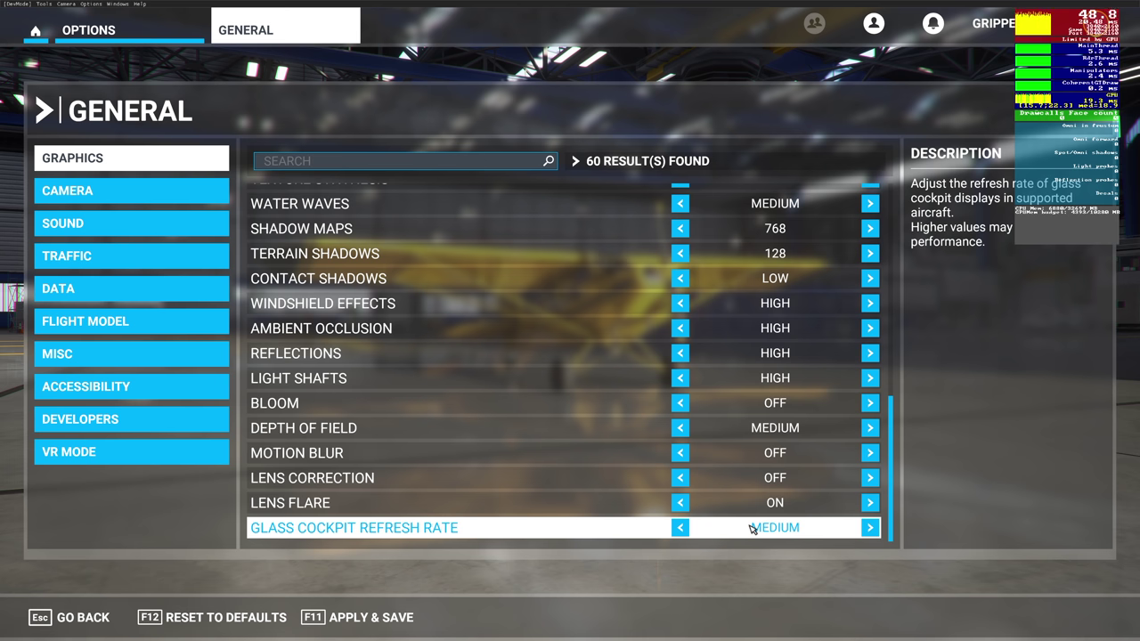
scroll(702, 450, "up", 10)
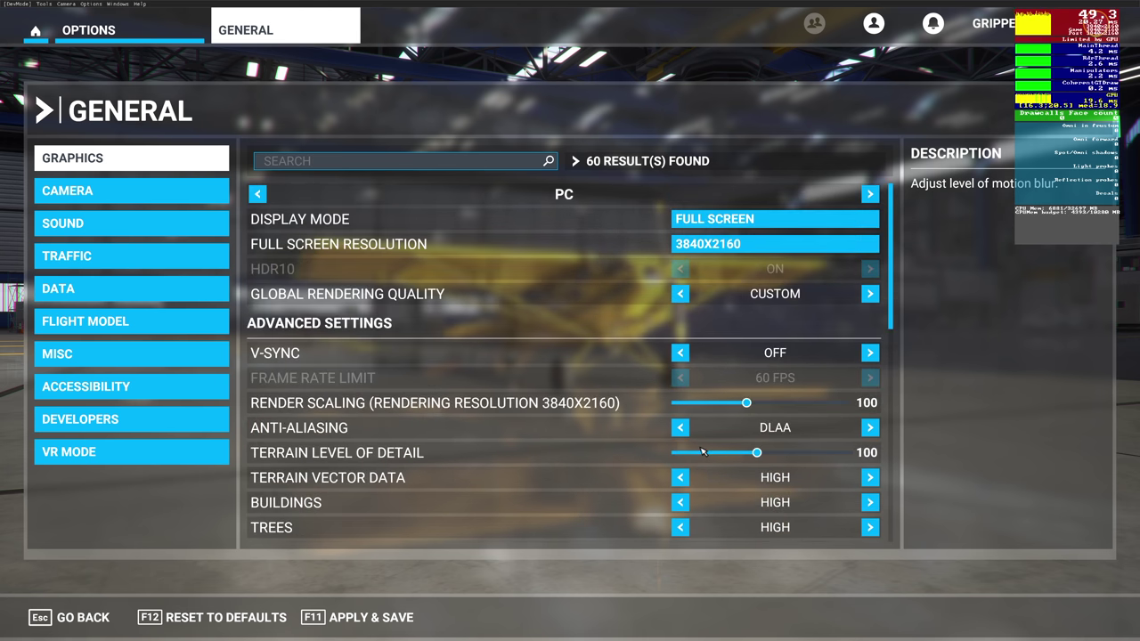
Apply and save the reduced graphics settings, then return to the welcome page.
left_click(399, 618)
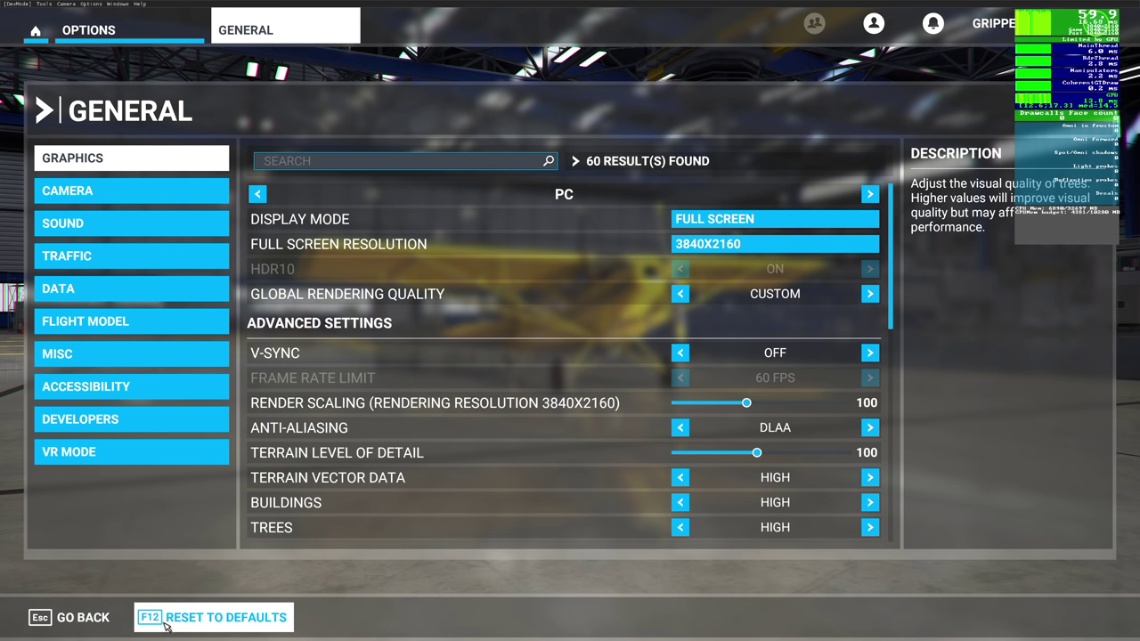
left_click(89, 620)
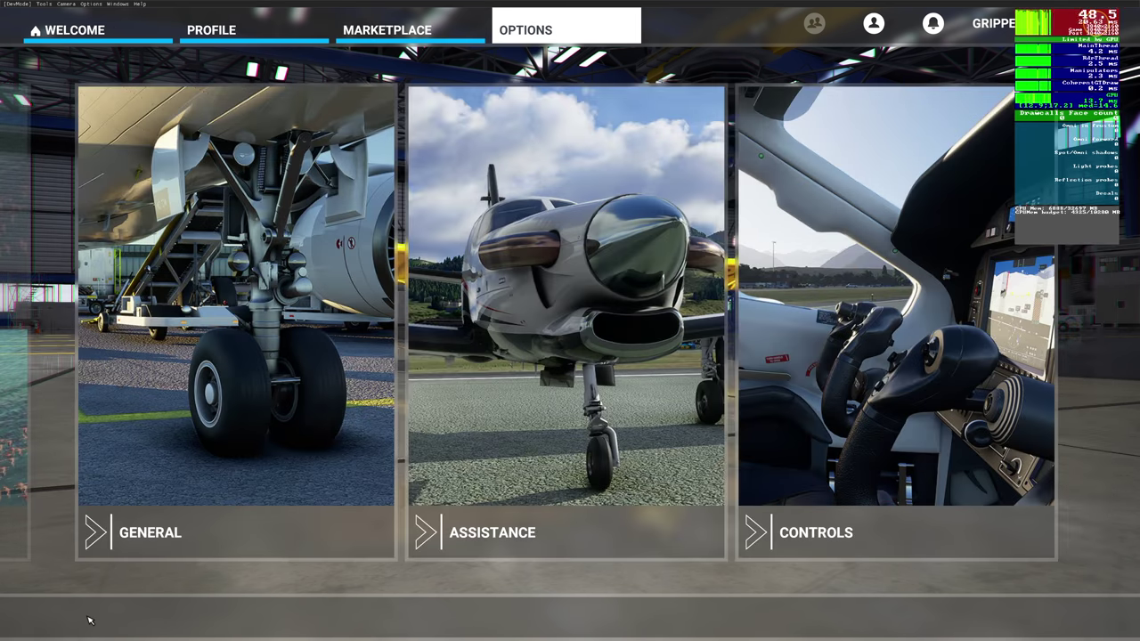
left_click(82, 29)
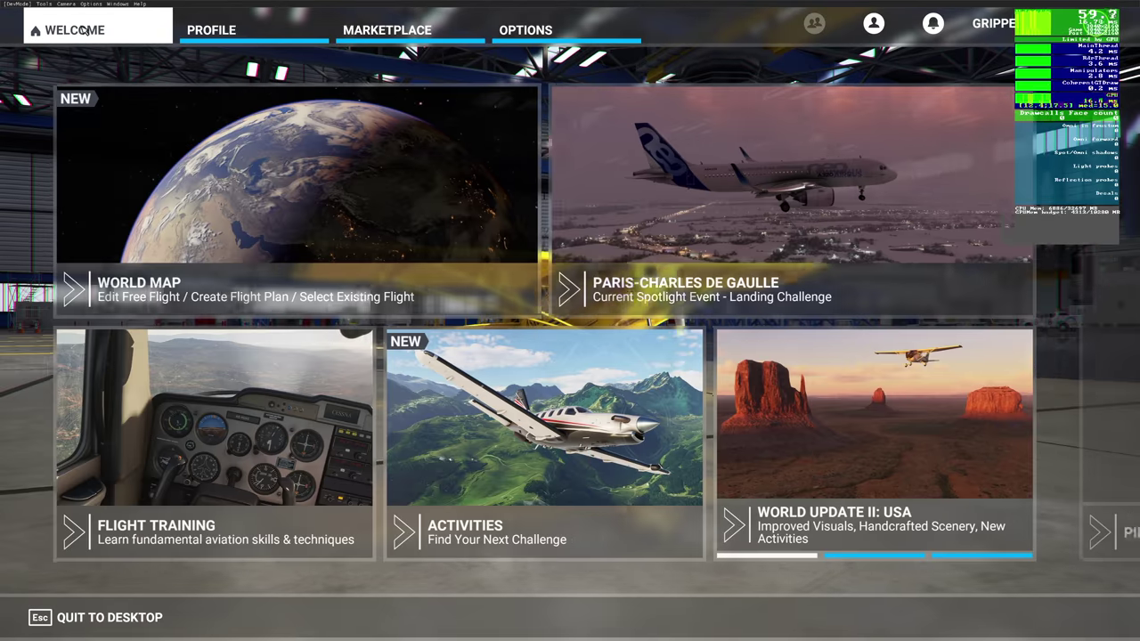
Load a saved airborne flight file from the World Map and start it.
left_click(384, 168)
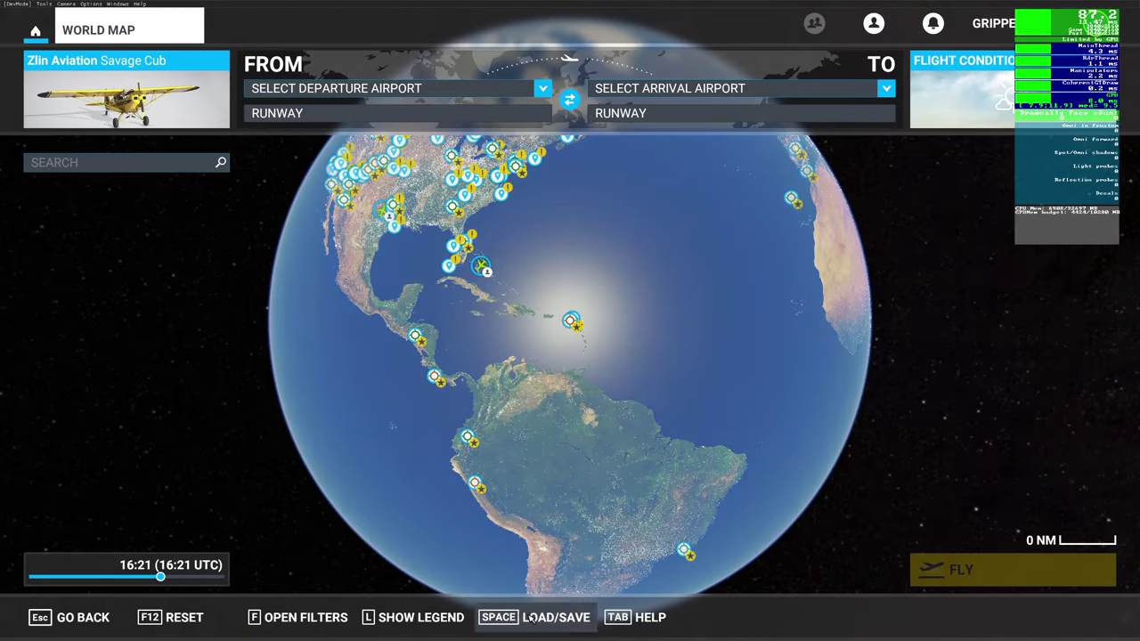
left_click(535, 617)
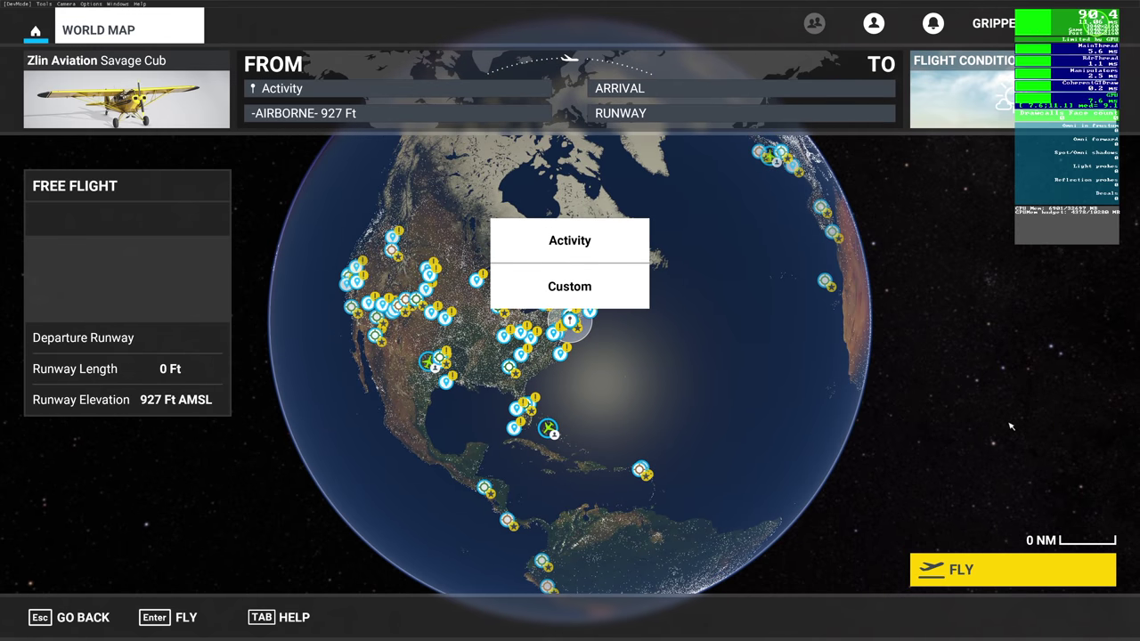
left_click(976, 566)
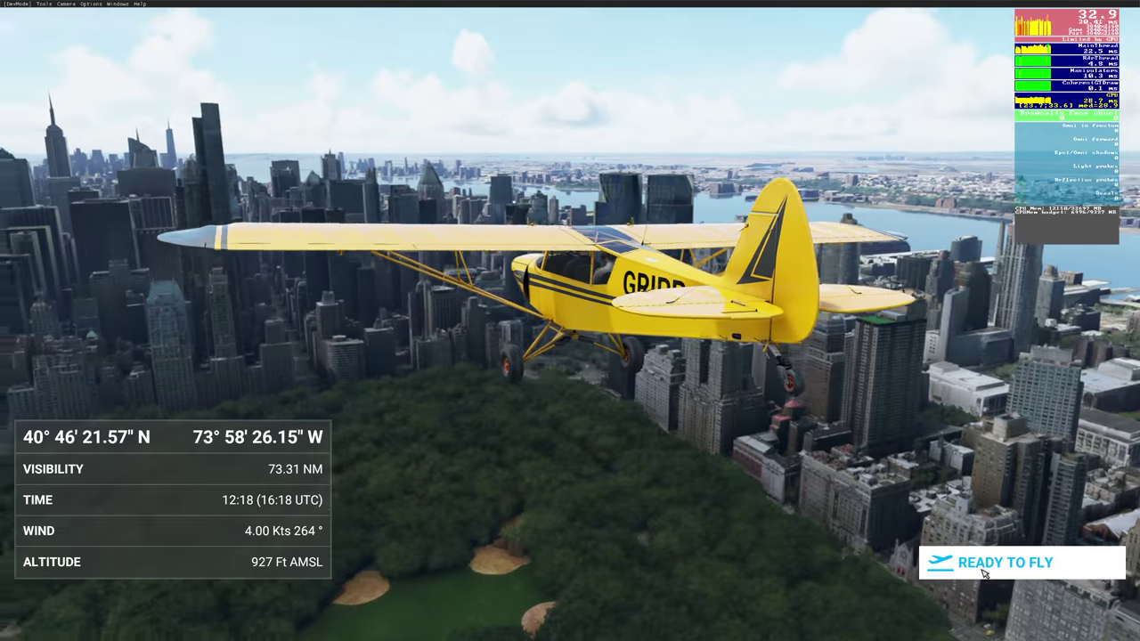
Begin flying the Savage Cub in cockpit view above Manhattan once loading finishes.
left_click(980, 571)
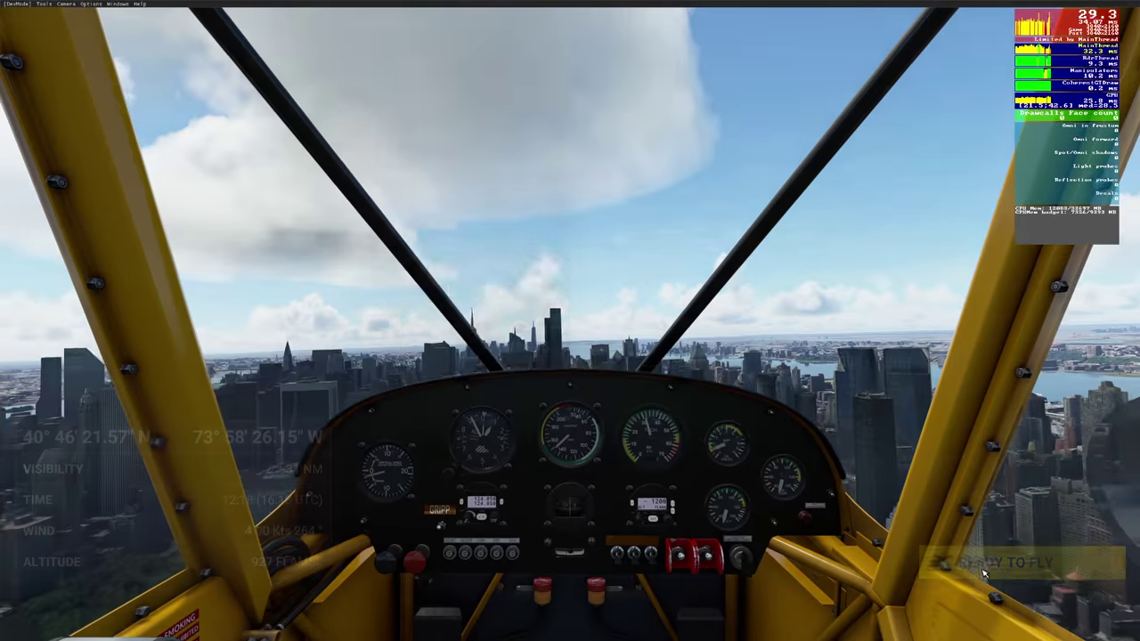